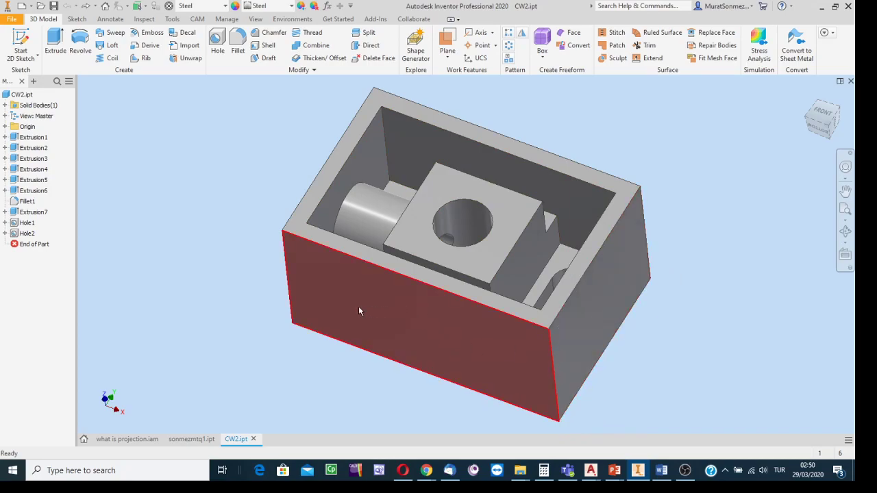
# Reset the CW2.ipt open box to the standard corner isometric view.
pyautogui.moveTo(358, 311)
pyautogui.moveTo(338, 293)
pyautogui.moveTo(409, 328)
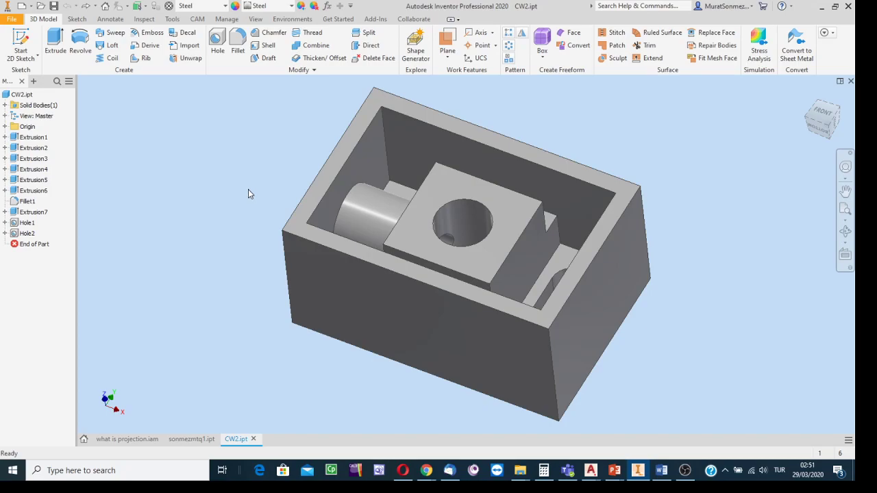
pyautogui.click(812, 124)
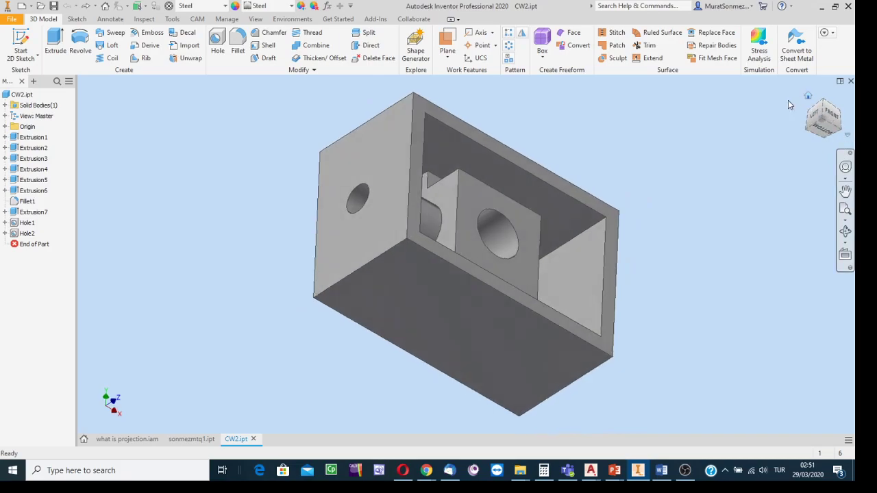
# Apply a half-section parallel to the front face, then orbit to inspect the cut interior.
pyautogui.click(255, 19)
pyautogui.click(124, 46)
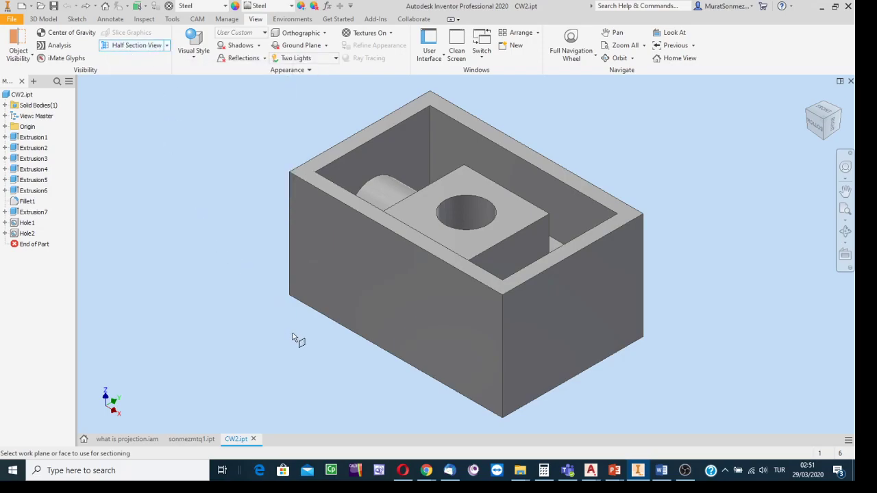
pyautogui.click(383, 312)
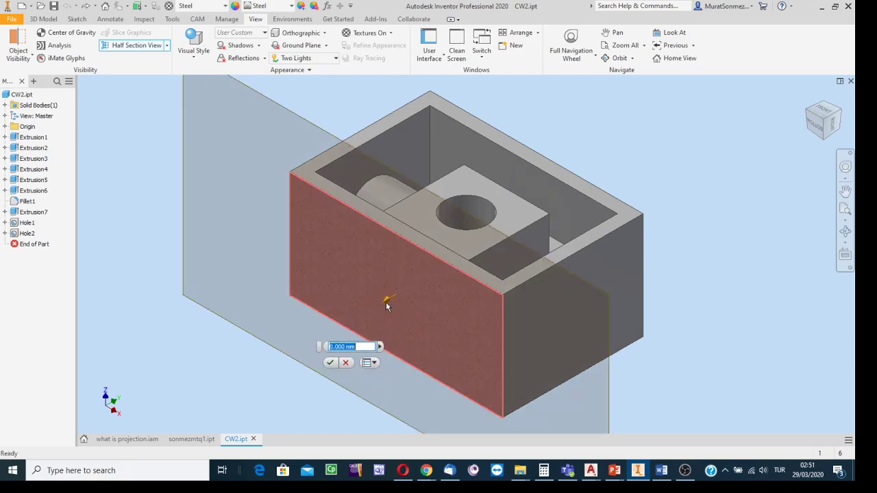
pyautogui.click(383, 301)
pyautogui.moveTo(385, 301)
pyautogui.mouseDown()
pyautogui.moveTo(400, 291)
pyautogui.moveTo(371, 306)
pyautogui.mouseUp()
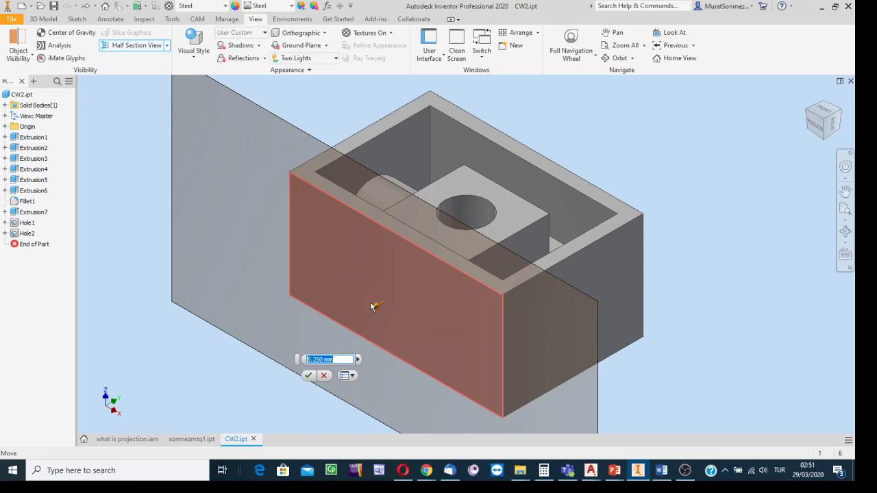
pyautogui.moveTo(371, 306); pyautogui.dragTo(444, 251)
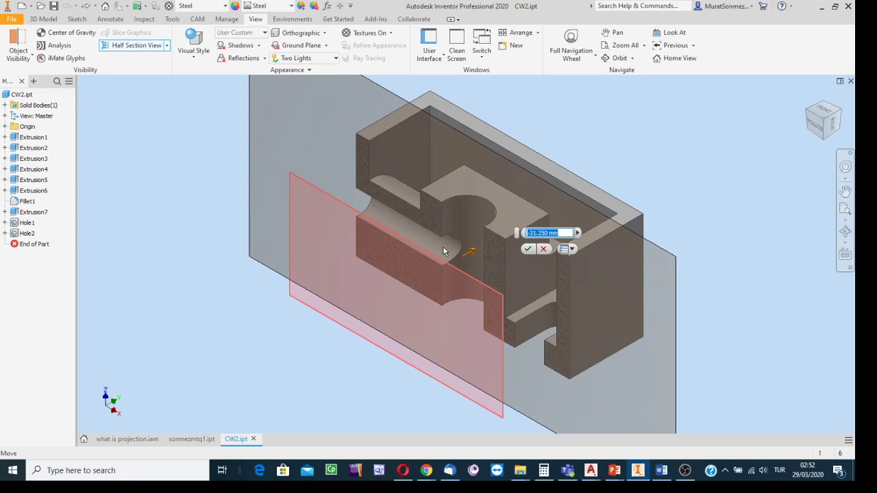
pyautogui.click(528, 249)
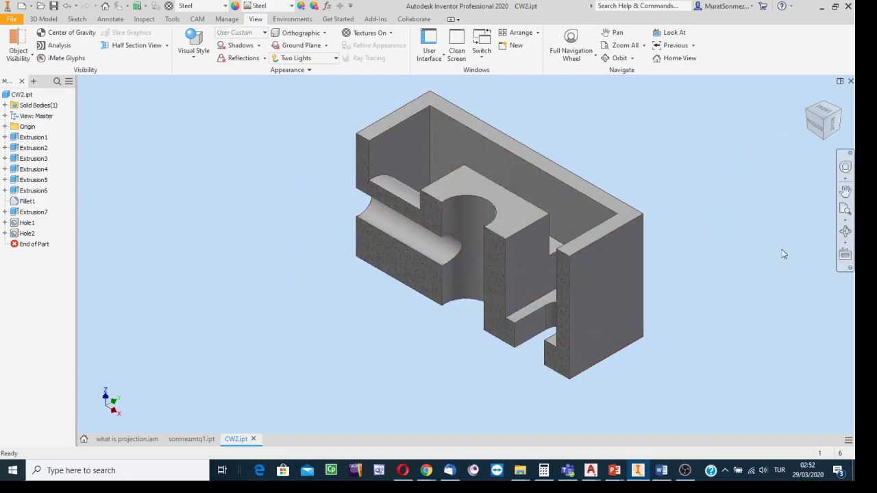
pyautogui.click(845, 231)
pyautogui.moveTo(542, 266); pyautogui.dragTo(651, 181)
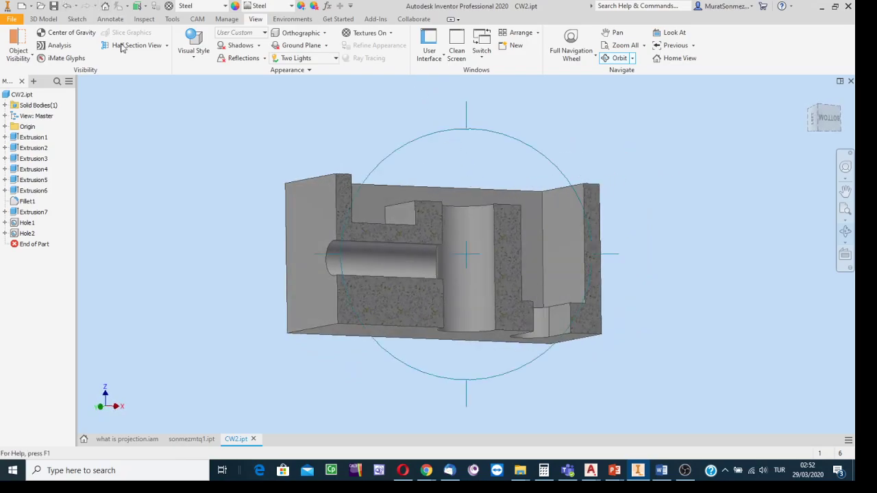
# Reapply the half-section from the home isometric view, cutting lengthwise through the centre.
pyautogui.click(156, 52)
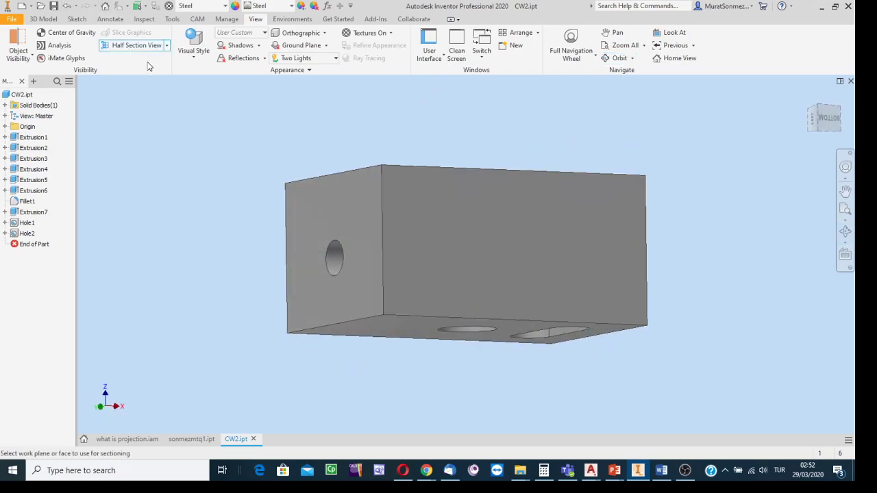
pyautogui.click(837, 113)
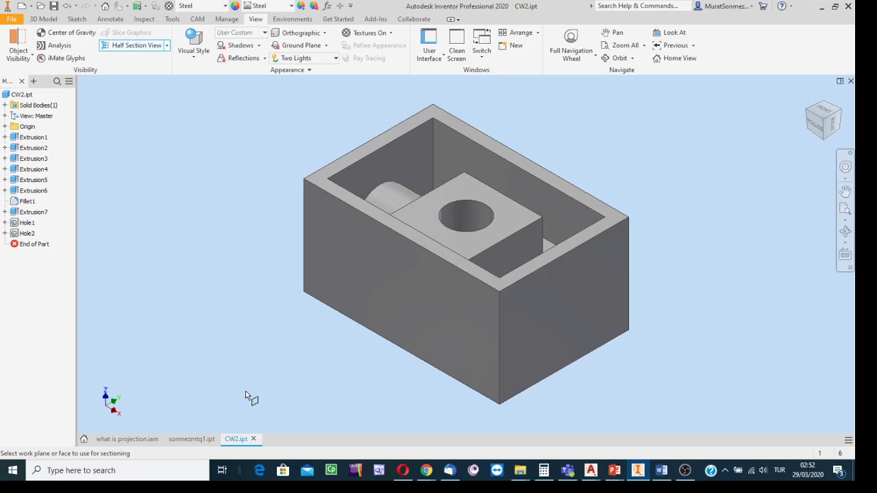
pyautogui.click(249, 397)
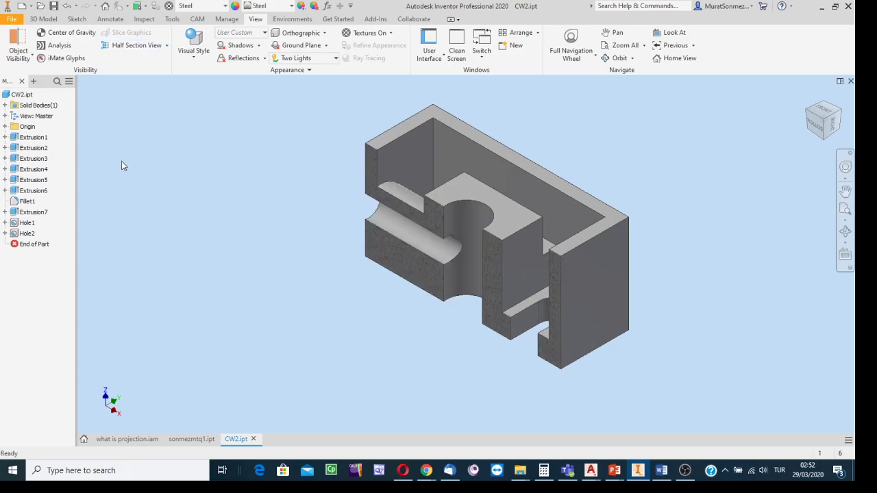
pyautogui.click(166, 46)
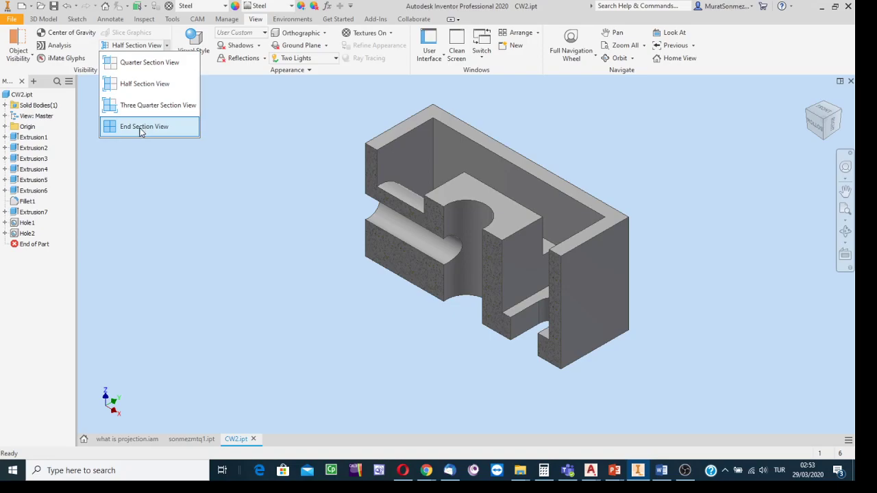
# End the section view to restore the uncut box, then select its front face.
pyautogui.click(141, 129)
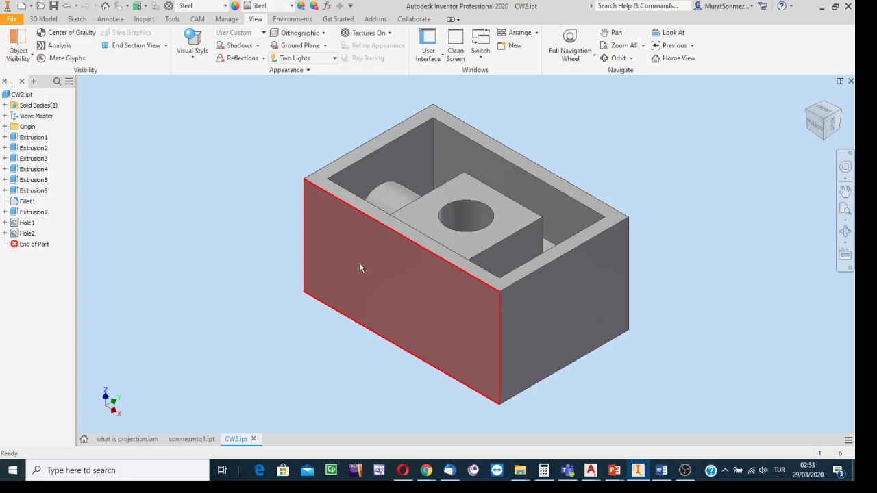
pyautogui.moveTo(361, 268)
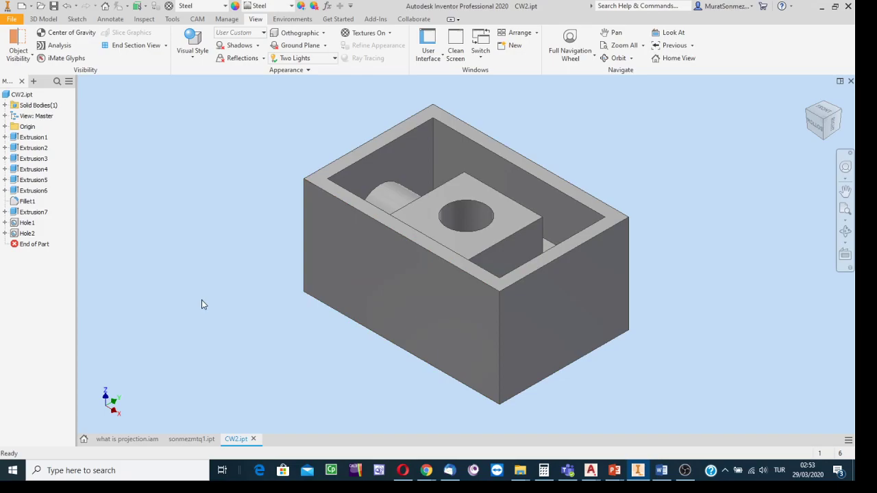
pyautogui.click(352, 273)
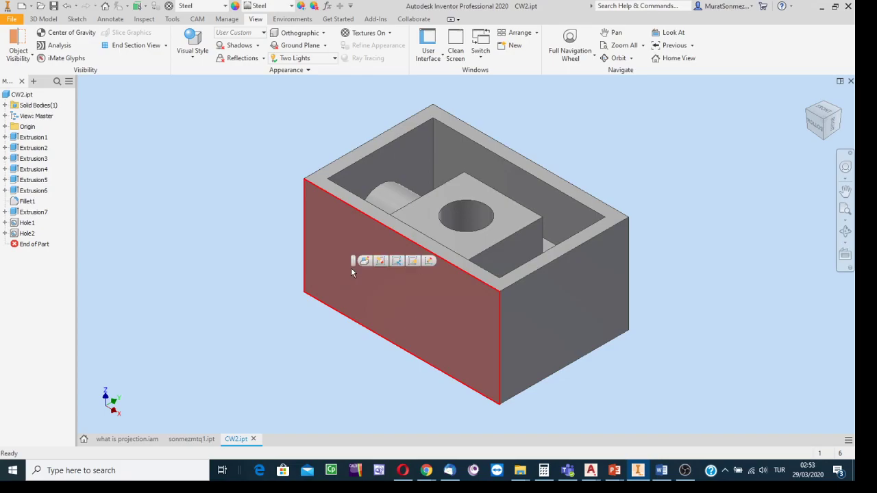
# Create Sketch12 on the box's front face and draw one circle near its left side.
pyautogui.rightClick(349, 276)
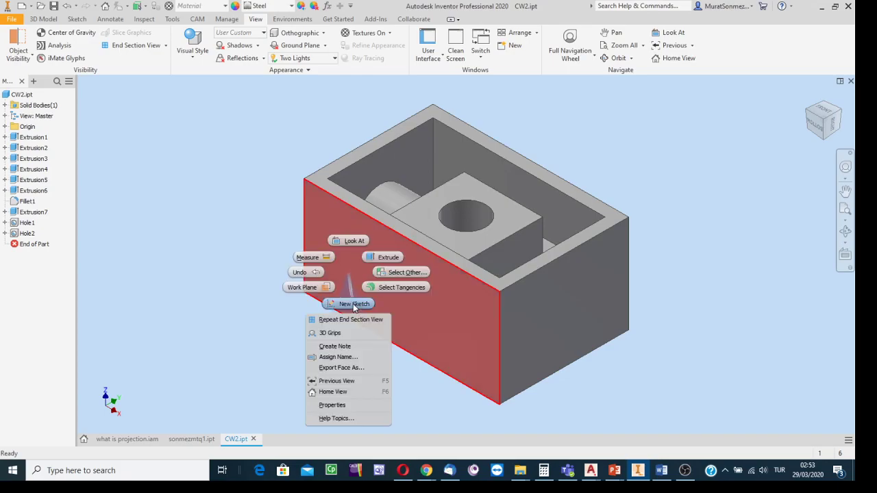
pyautogui.click(354, 304)
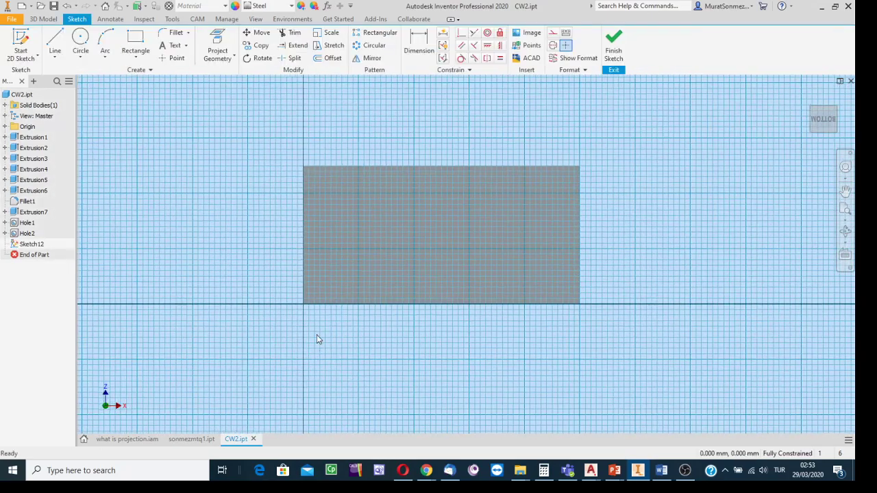
pyautogui.click(86, 37)
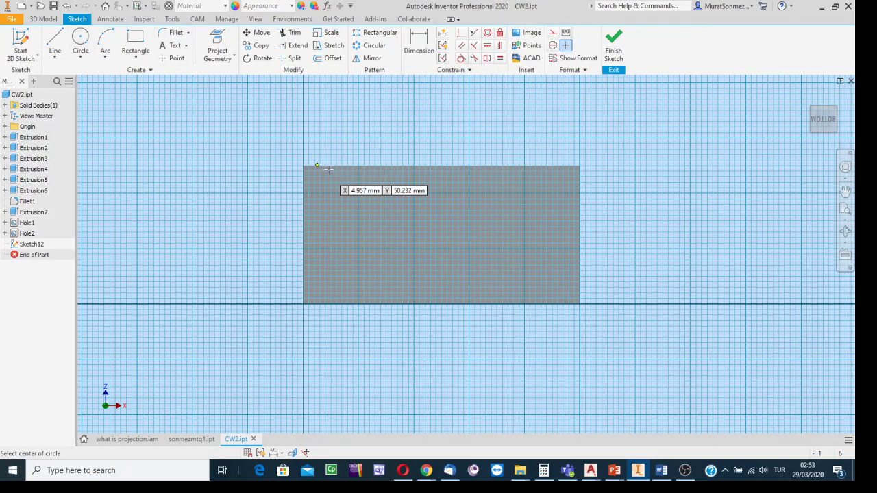
pyautogui.click(370, 240)
pyautogui.click(348, 262)
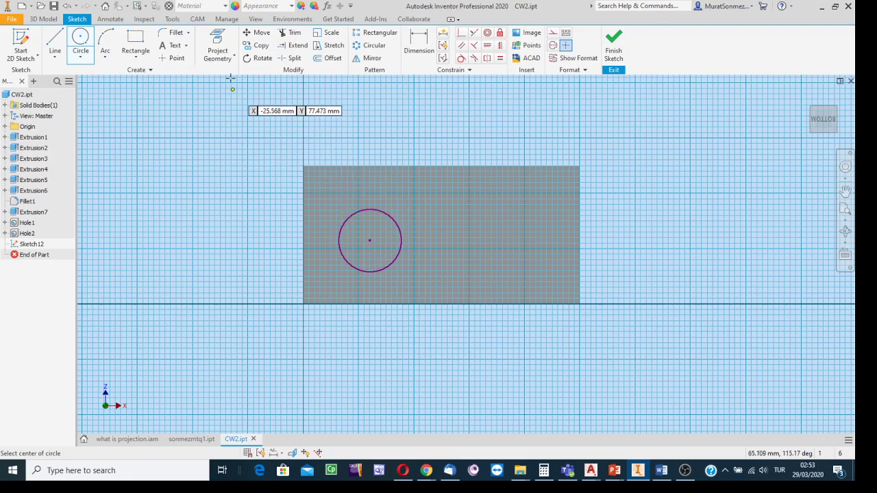
# From the isometric view, project the front face's top edge into the sketch.
pyautogui.click(219, 36)
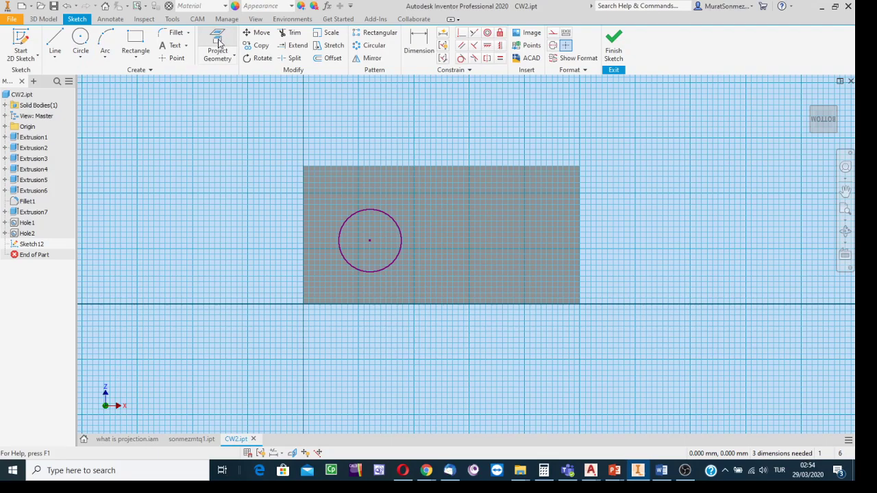
pyautogui.click(219, 43)
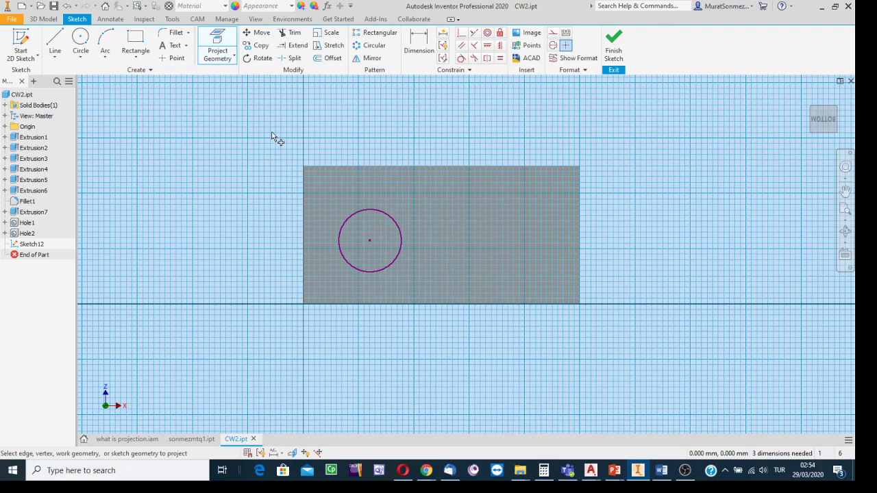
pyautogui.click(217, 39)
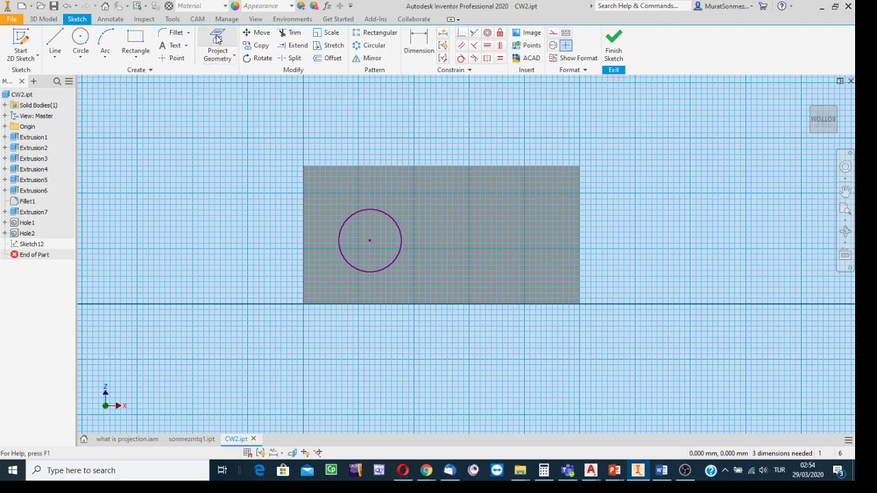
pyautogui.click(216, 39)
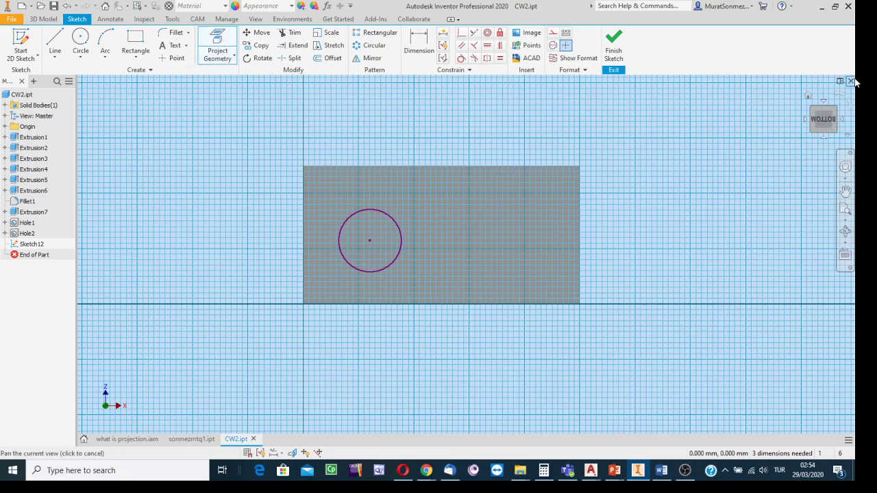
pyautogui.click(837, 113)
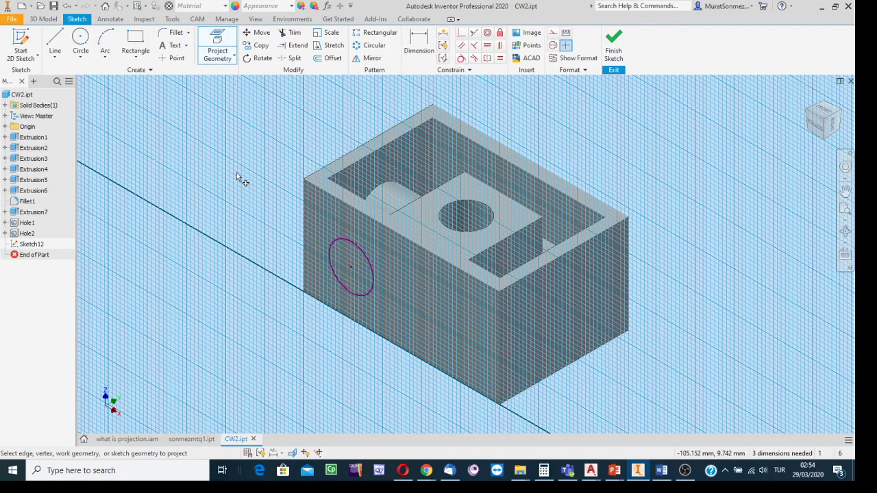
pyautogui.click(316, 191)
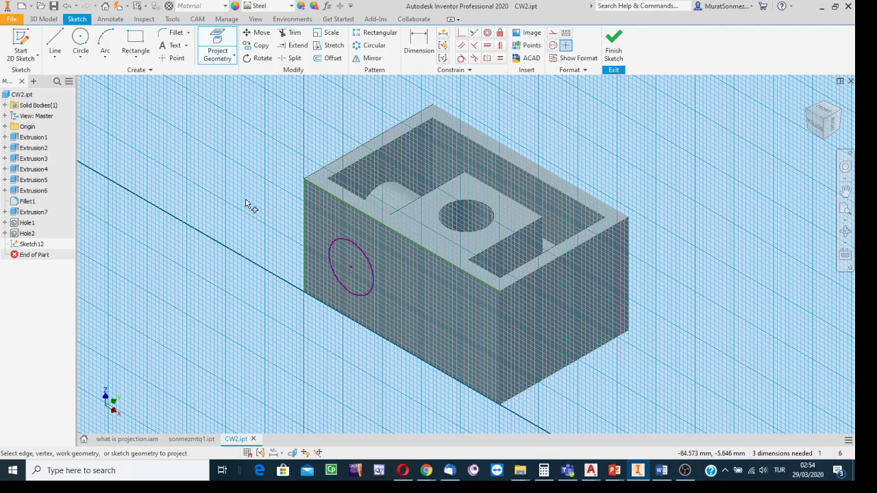
# Return to a face-on view looking straight at the sketch plane.
pyautogui.click(219, 39)
pyautogui.scroll(-5, 255, 244)
pyautogui.scroll(8, 255, 242)
pyautogui.scroll(-5, 255, 244)
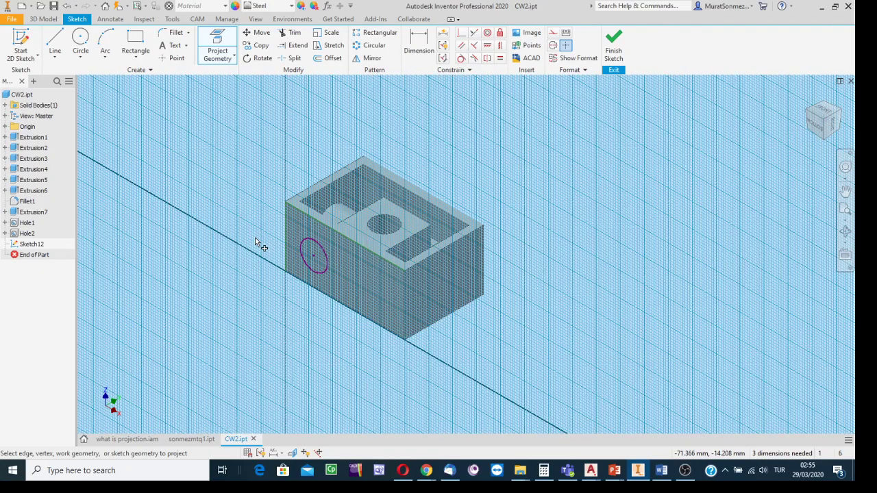
pyautogui.scroll(4, 255, 243)
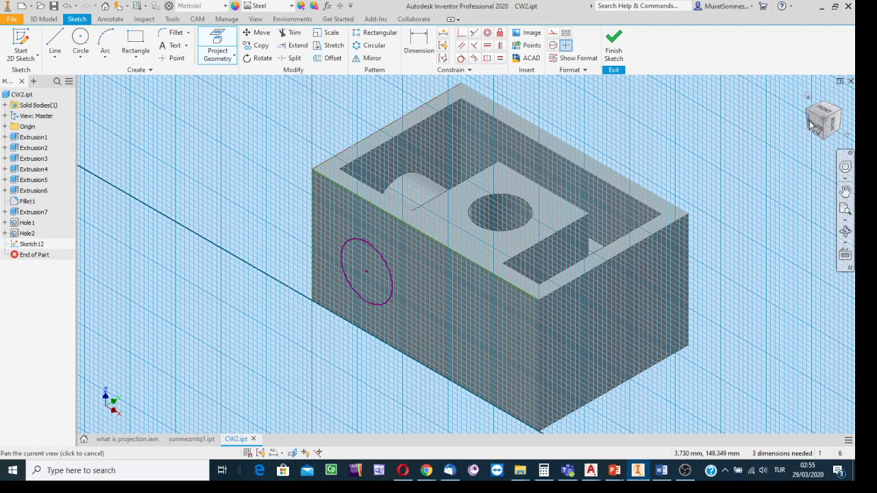
pyautogui.moveTo(819, 128); pyautogui.dragTo(747, 157)
pyautogui.press('pageup')
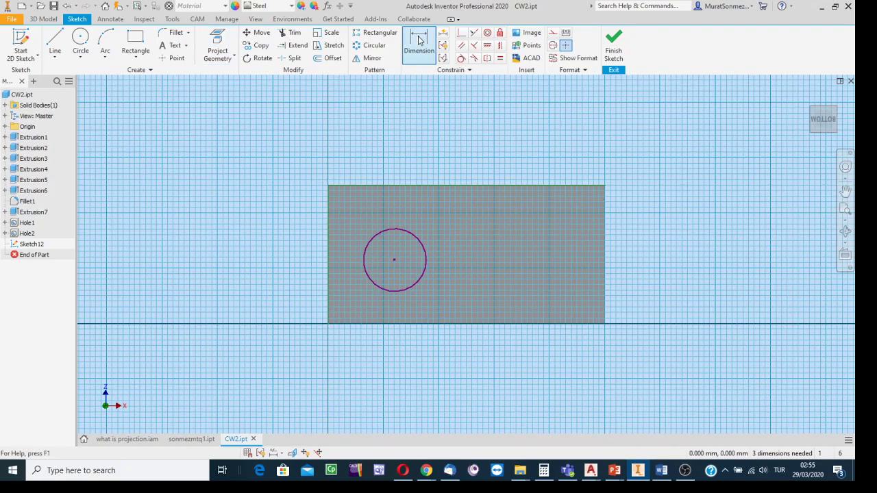
# Dimension the circle centre 25 mm horizontally from the left edge.
pyautogui.click(419, 39)
pyautogui.click(328, 220)
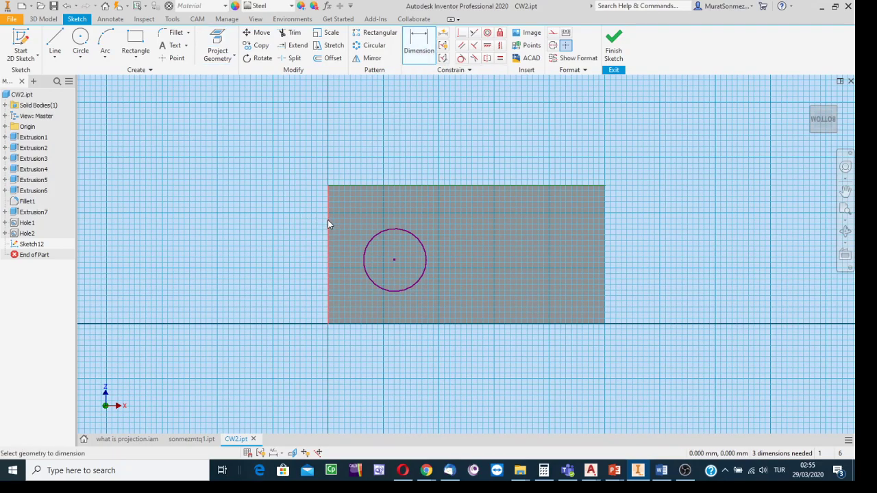
pyautogui.click(382, 234)
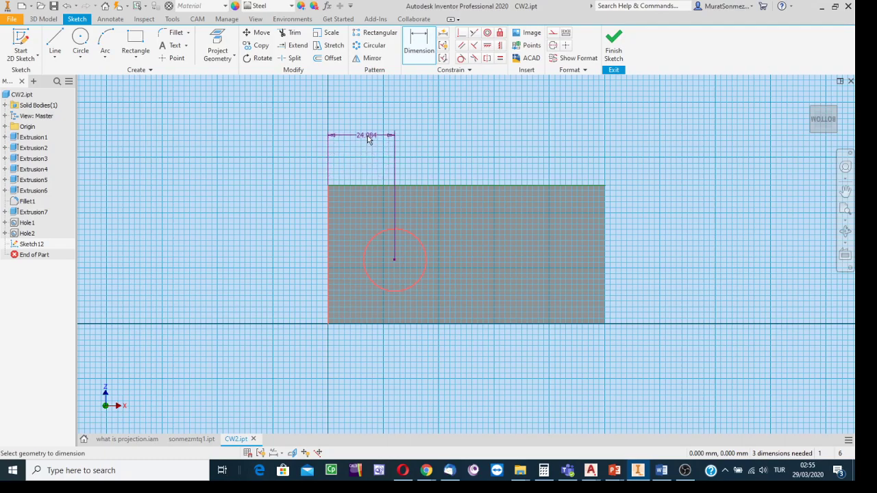
pyautogui.click(368, 137)
pyautogui.moveTo(362, 161); pyautogui.dragTo(237, 148)
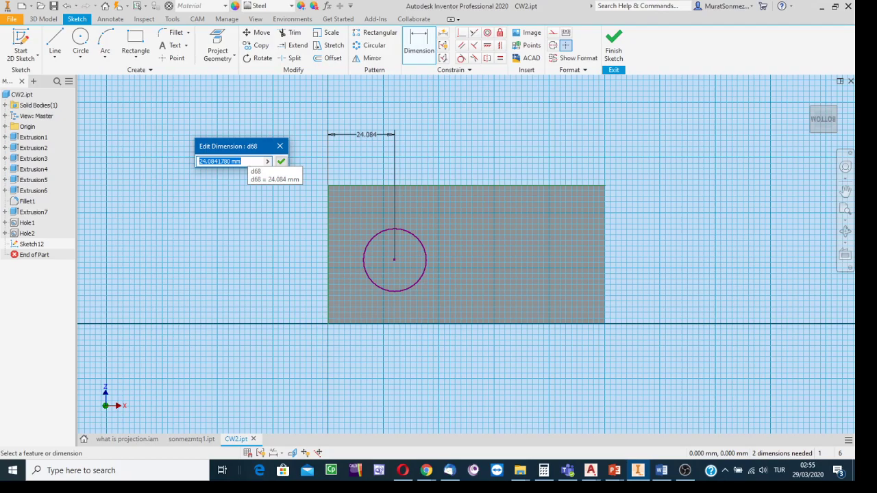
pyautogui.write('25')
pyautogui.press('Return')
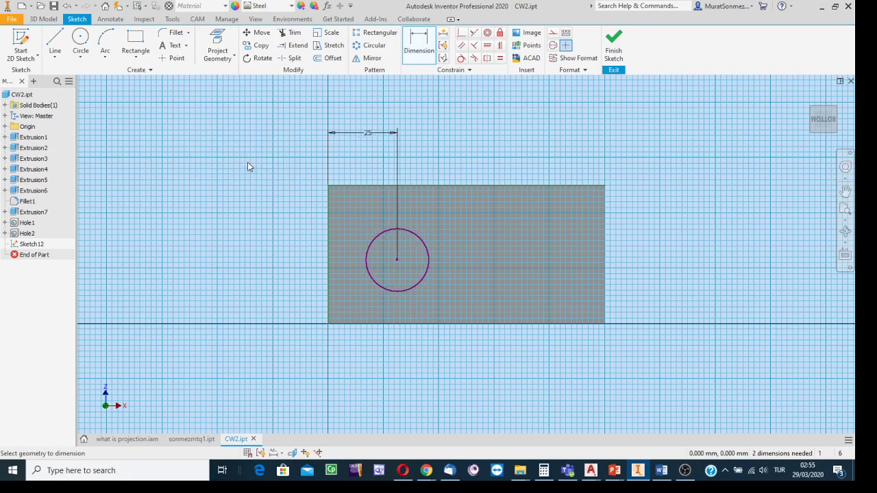
# Dimension the circle centre 25 mm vertically from the top edge.
pyautogui.click(354, 185)
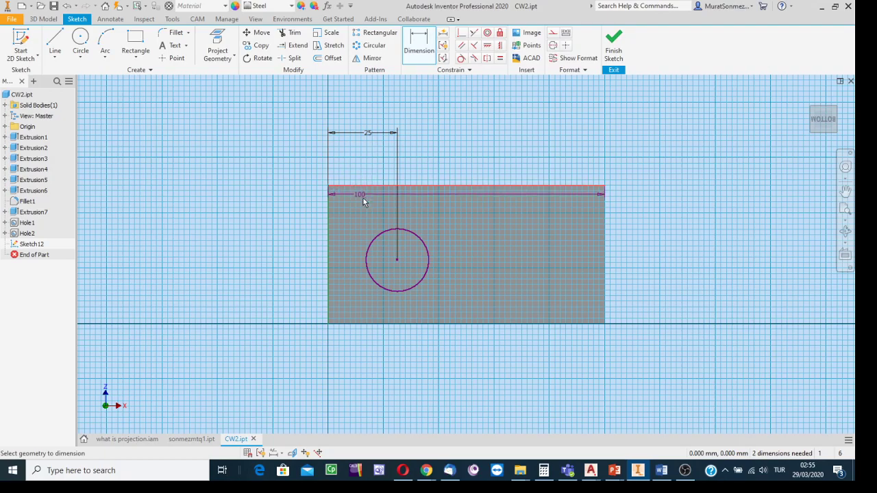
pyautogui.click(382, 237)
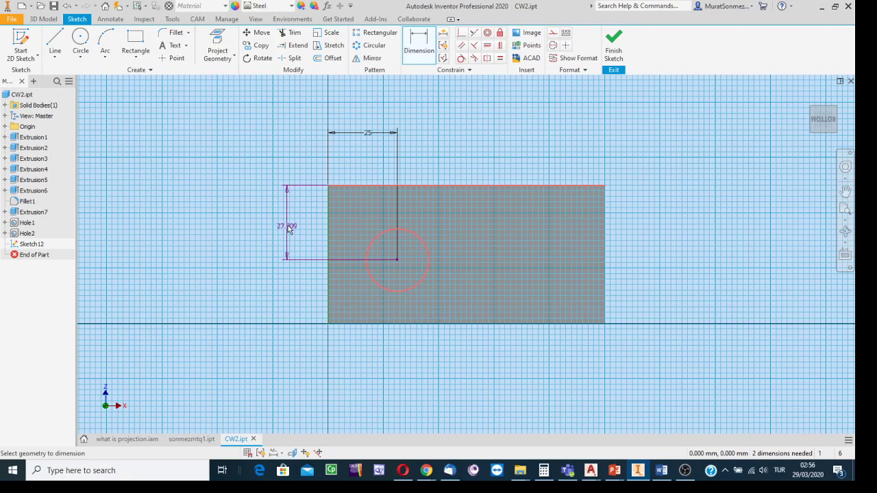
pyautogui.click(287, 221)
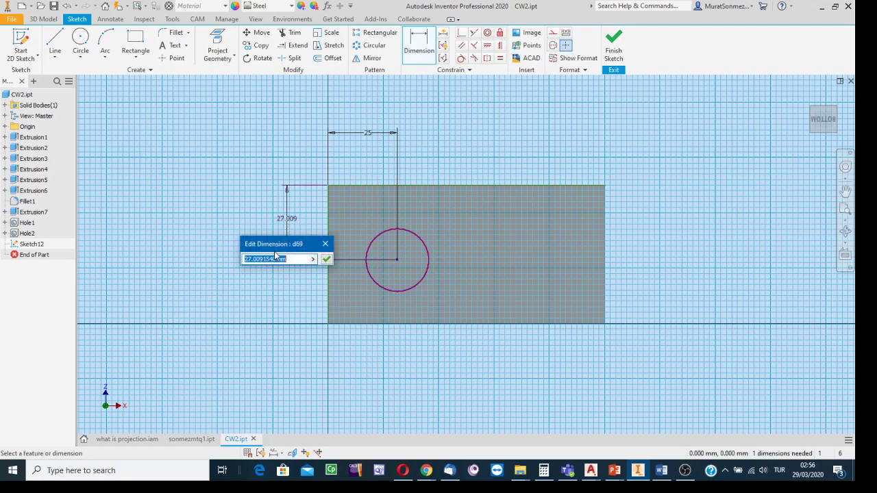
pyautogui.moveTo(270, 244); pyautogui.dragTo(223, 149)
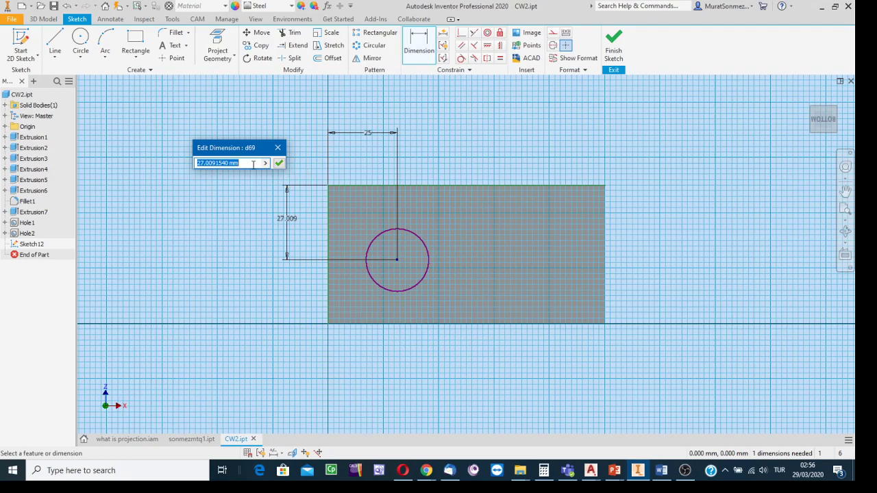
pyautogui.write('25')
pyautogui.press('Return')
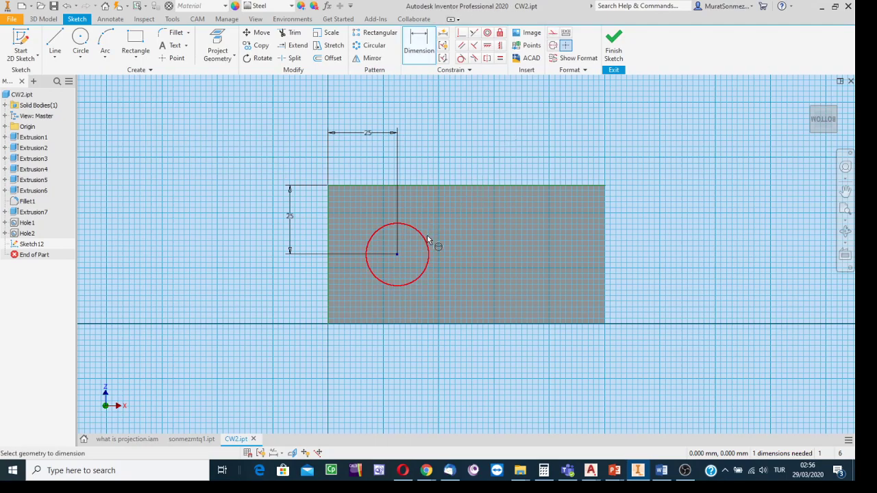
# Add a 20 mm diameter dimension to the circle, fully constraining Sketch12.
pyautogui.click(377, 231)
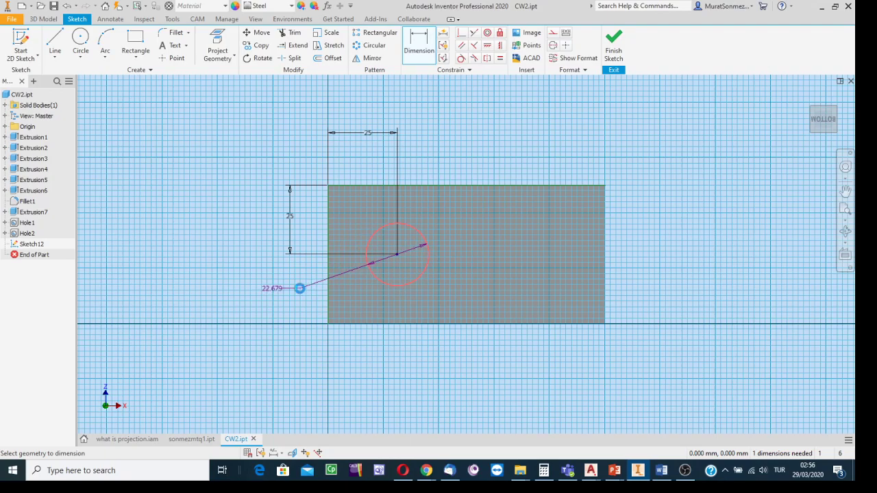
pyautogui.click(302, 293)
pyautogui.moveTo(298, 315); pyautogui.dragTo(211, 234)
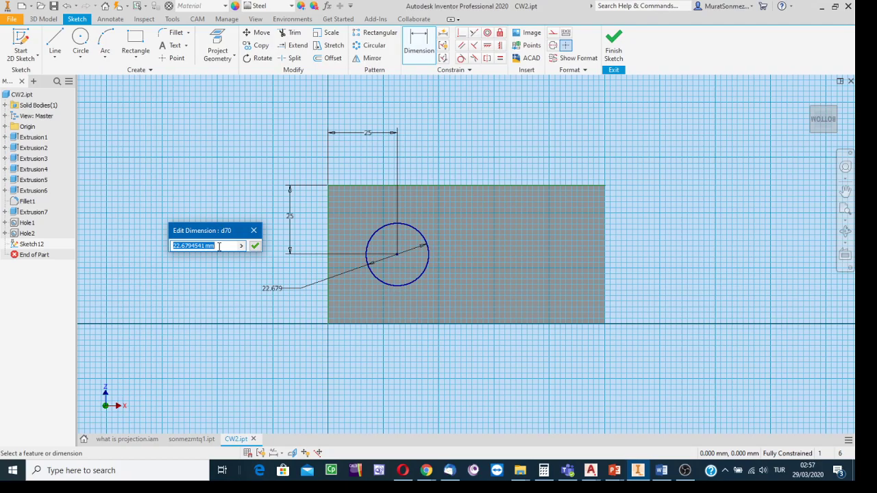
pyautogui.write('20')
pyautogui.press('Return')
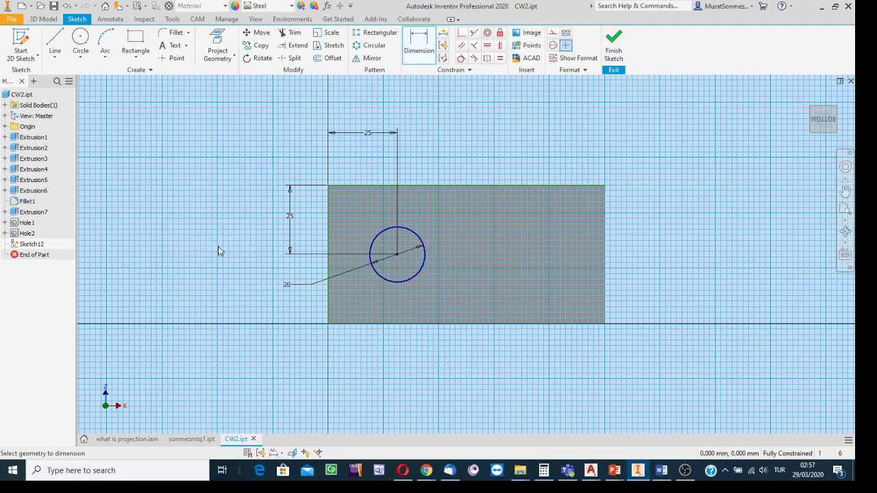
# Finish the sketch and extrude the circle 20 mm outward as Extrusion10, a cylindrical boss.
pyautogui.click(614, 41)
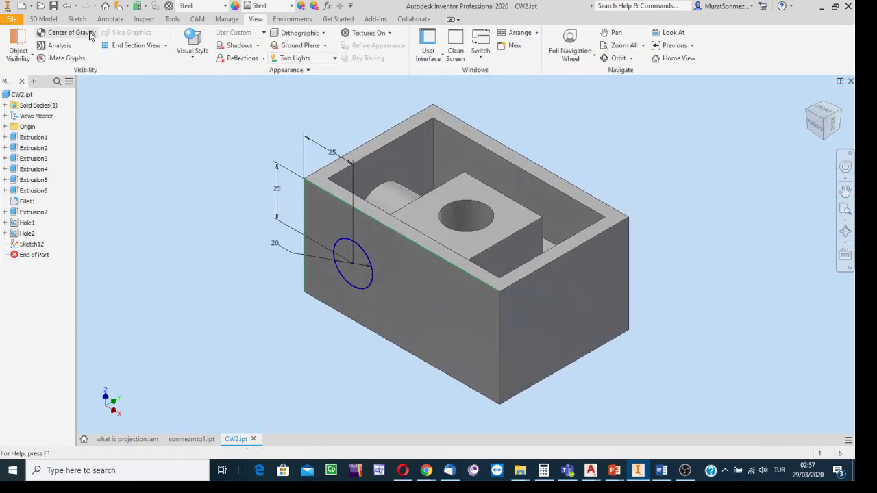
pyautogui.click(43, 19)
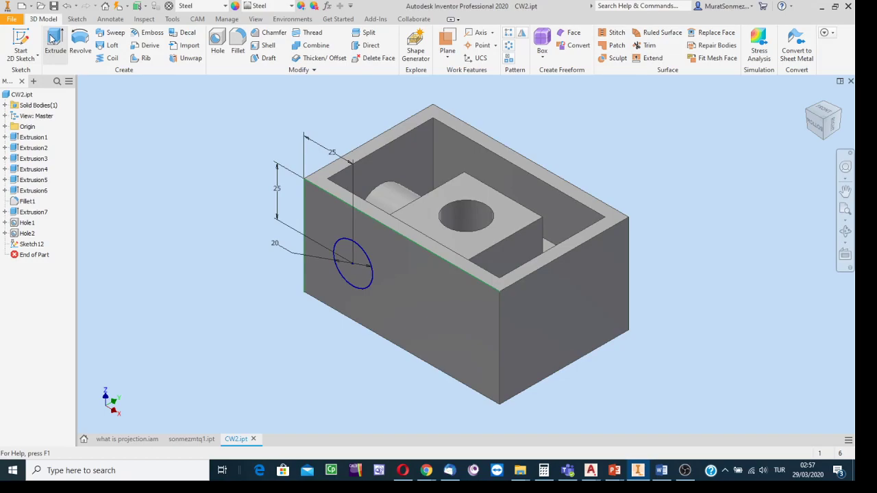
pyautogui.click(56, 42)
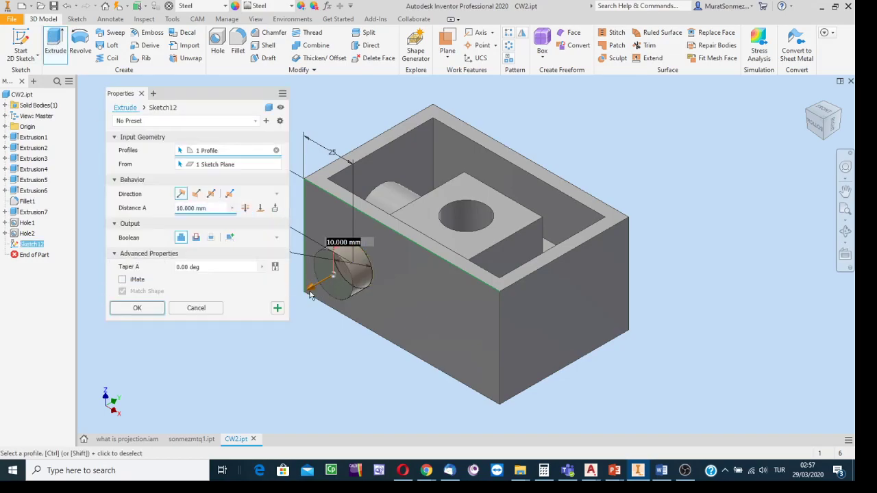
pyautogui.moveTo(311, 287); pyautogui.dragTo(300, 294)
pyautogui.moveTo(313, 253); pyautogui.dragTo(435, 228, button='middle')
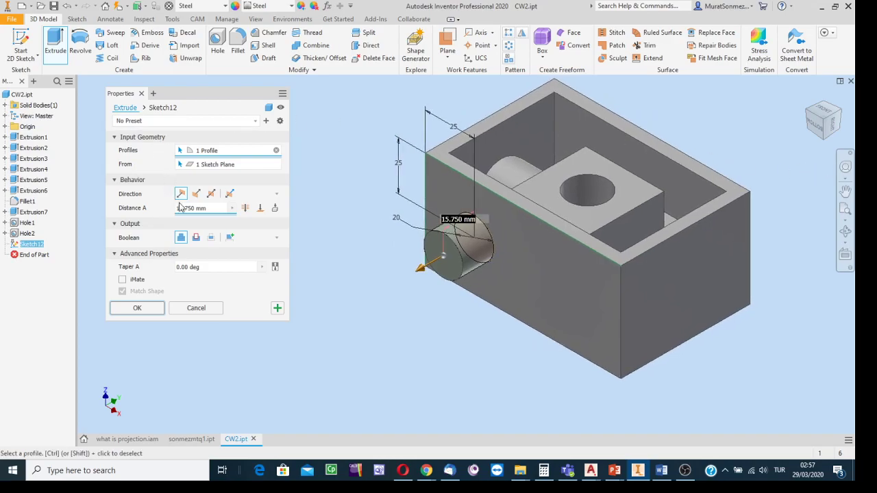
pyautogui.click(207, 211)
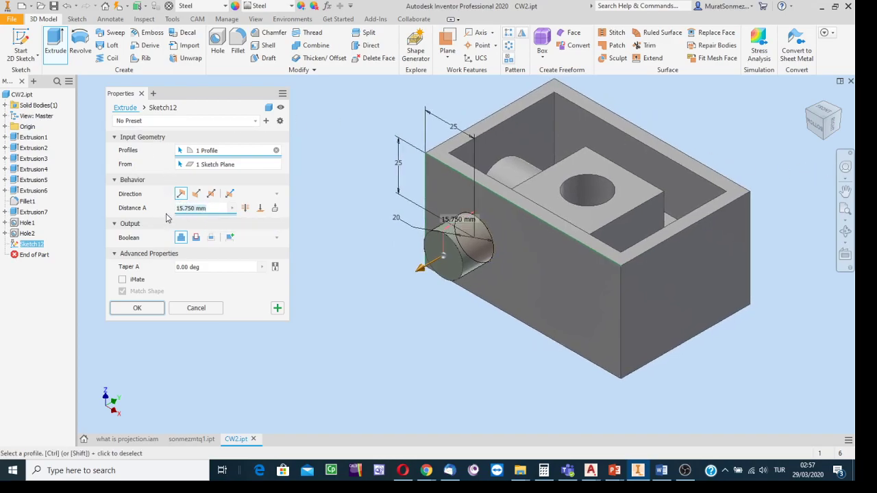
pyautogui.write('20')
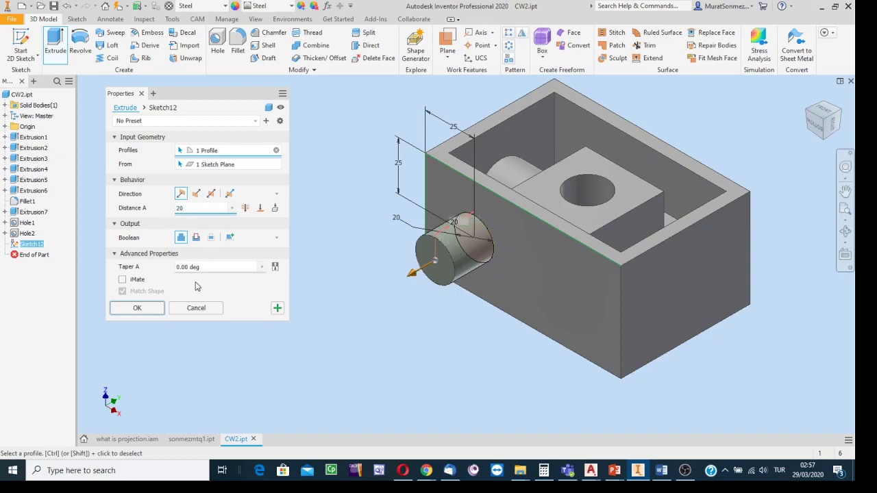
pyautogui.click(138, 308)
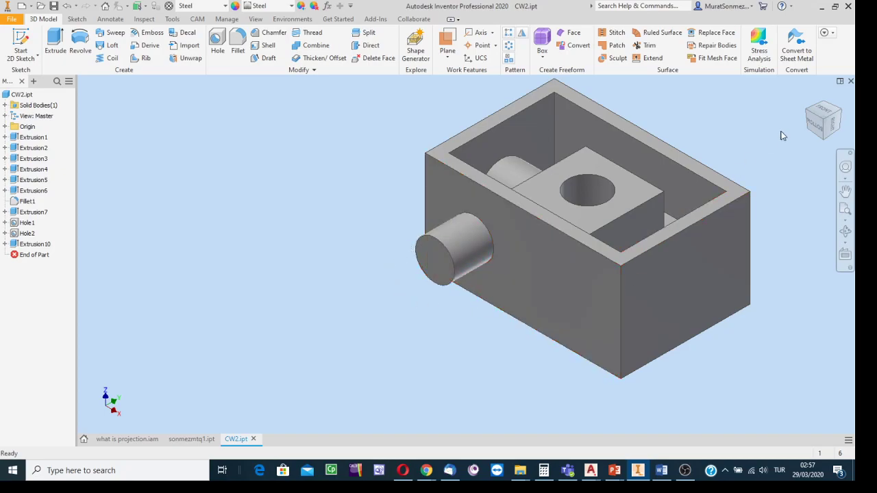
pyautogui.click(815, 129)
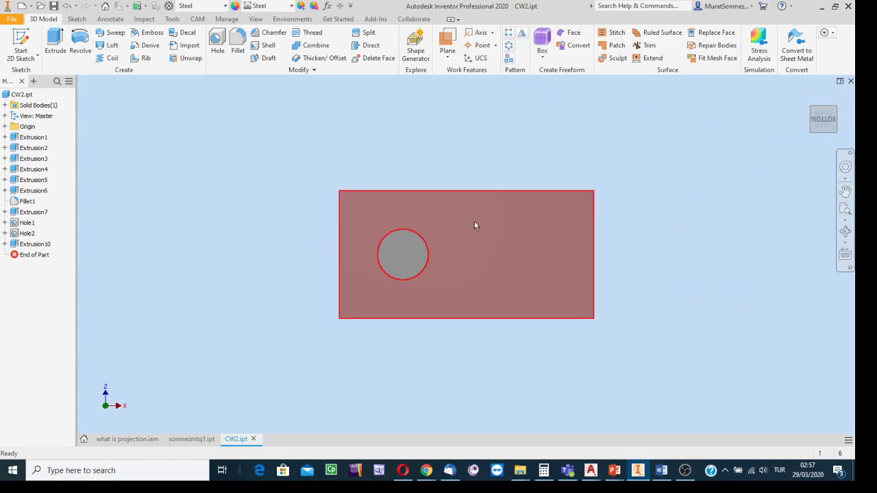
pyautogui.click(836, 108)
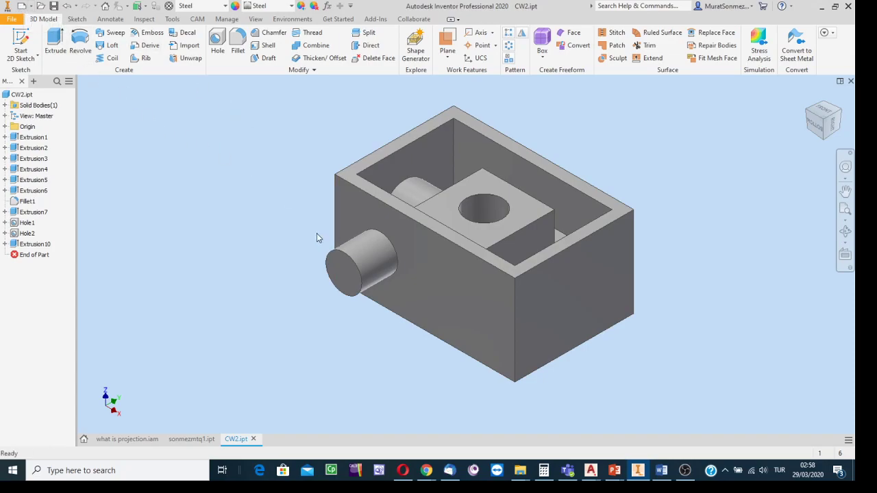
pyautogui.scroll(-2, 317, 233)
pyautogui.moveTo(316, 236)
pyautogui.mouseDown(button='middle')
pyautogui.moveTo(322, 258)
pyautogui.moveTo(331, 245)
pyautogui.mouseUp(button='middle')
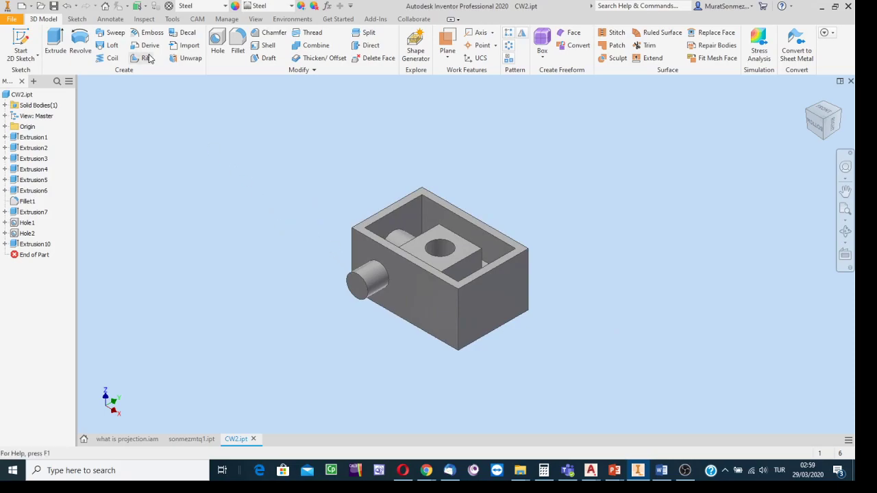
# Start Save As for CW2.ipt and accept the locked Design View Representation warning.
pyautogui.click(12, 19)
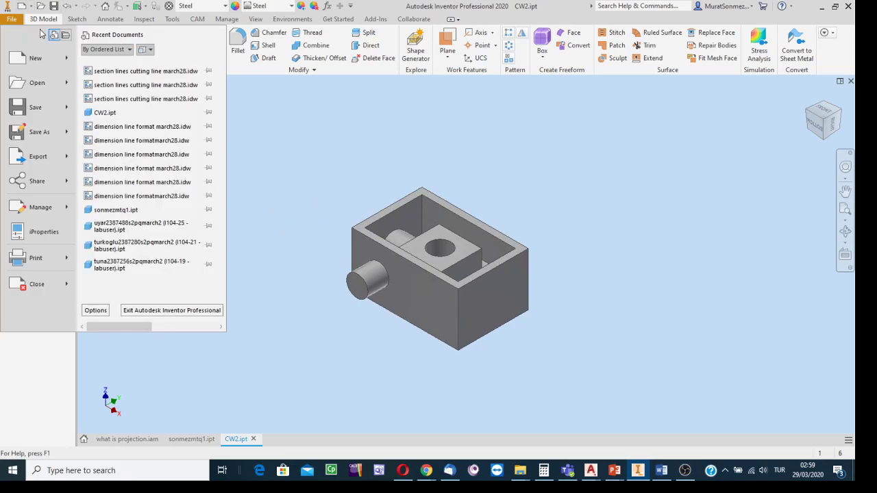
pyautogui.click(40, 135)
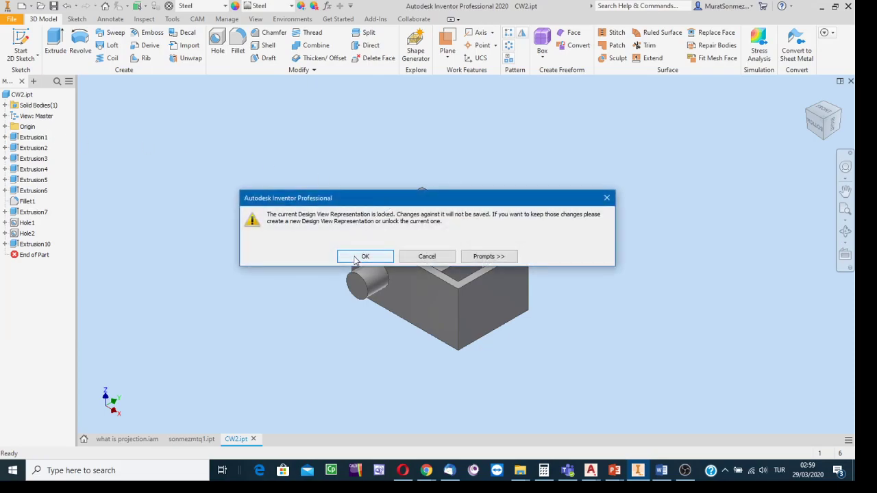
pyautogui.click(356, 259)
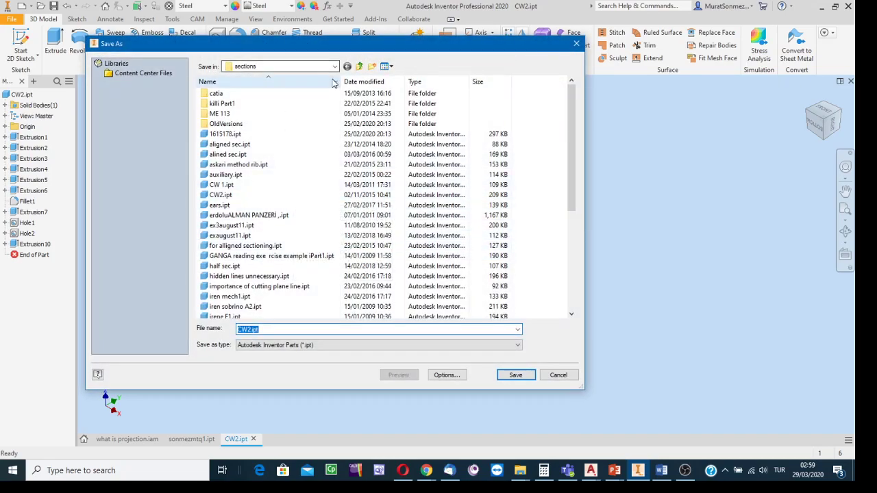
# Browse the Save As locations and open a 20192 folder.
pyautogui.click(268, 66)
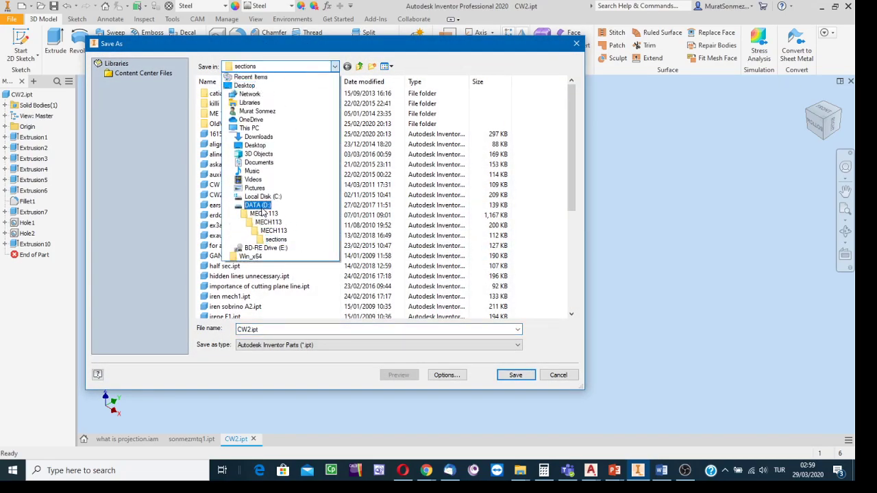
pyautogui.press('Escape')
pyautogui.scroll(-9, 268, 255)
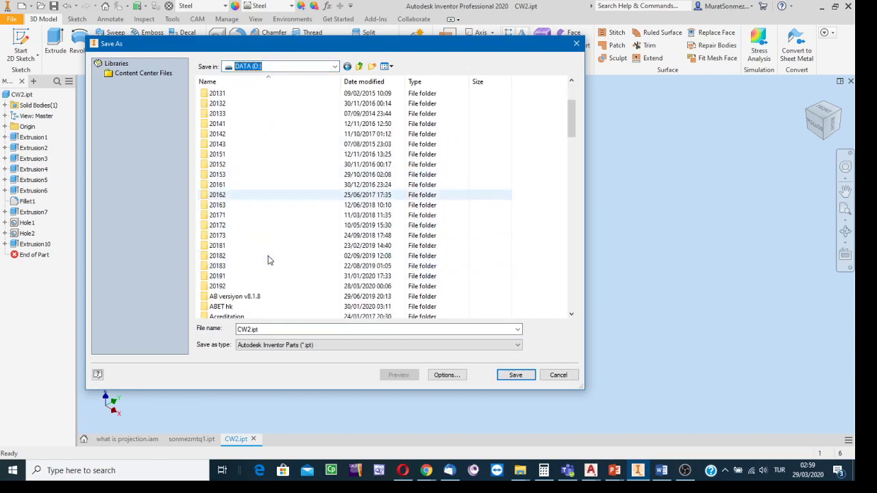
pyautogui.scroll(-6, 268, 255)
pyautogui.scroll(8, 268, 254)
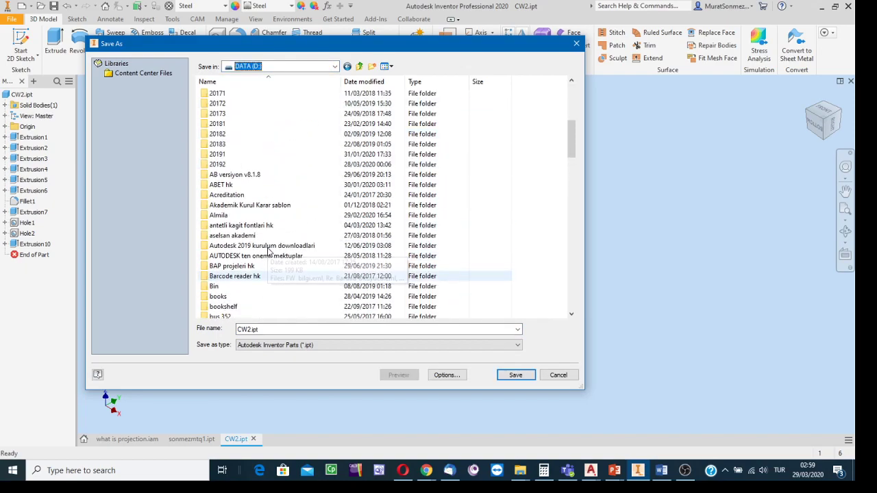
pyautogui.doubleClick(233, 165)
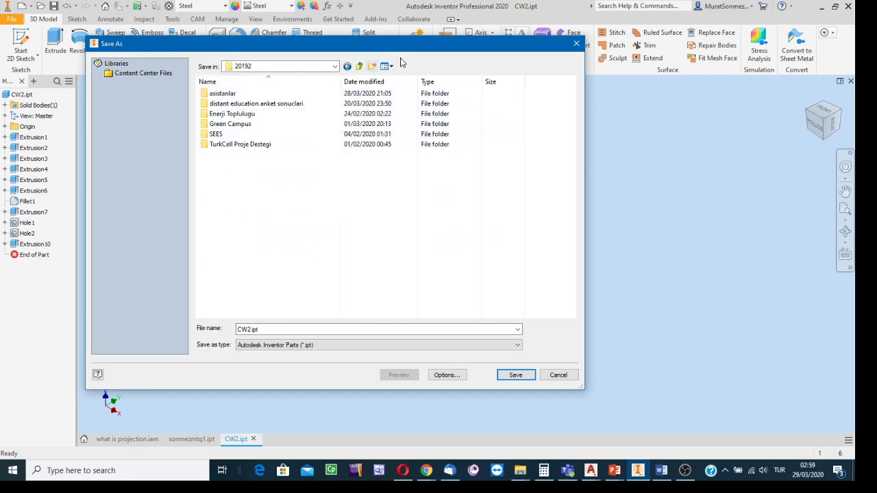
# Go to MECH 113, open 20192 > S1 > CW, and select the file name for replacement.
pyautogui.click(335, 67)
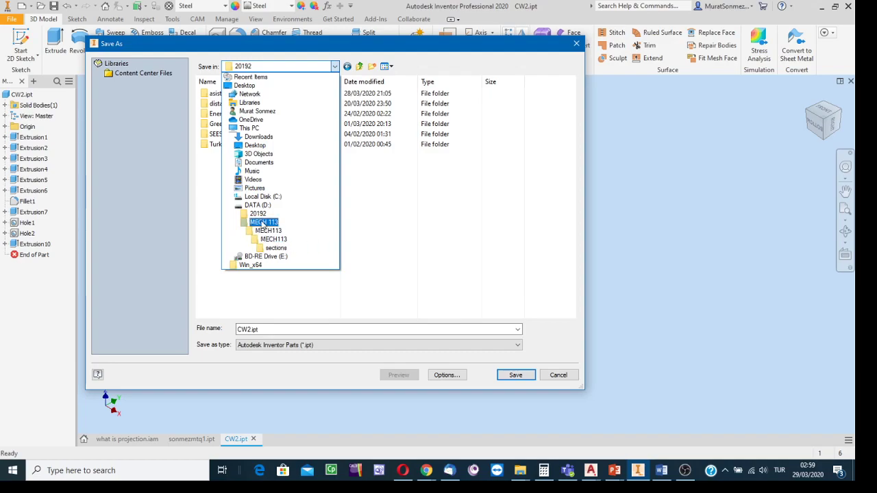
pyautogui.click(263, 223)
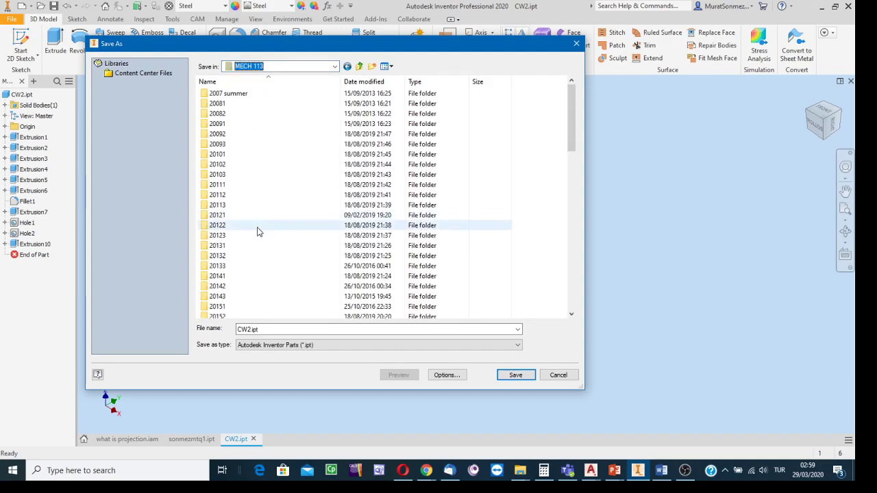
pyautogui.scroll(-6, 260, 229)
pyautogui.scroll(-1, 260, 234)
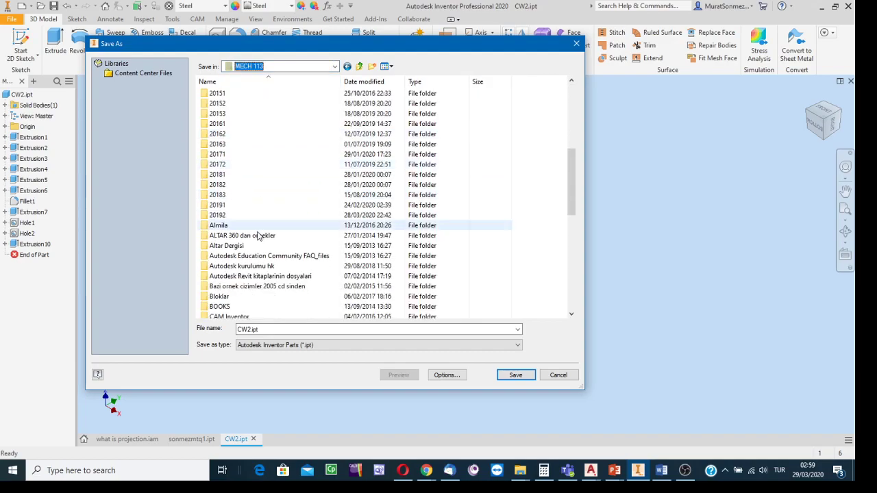
pyautogui.doubleClick(221, 214)
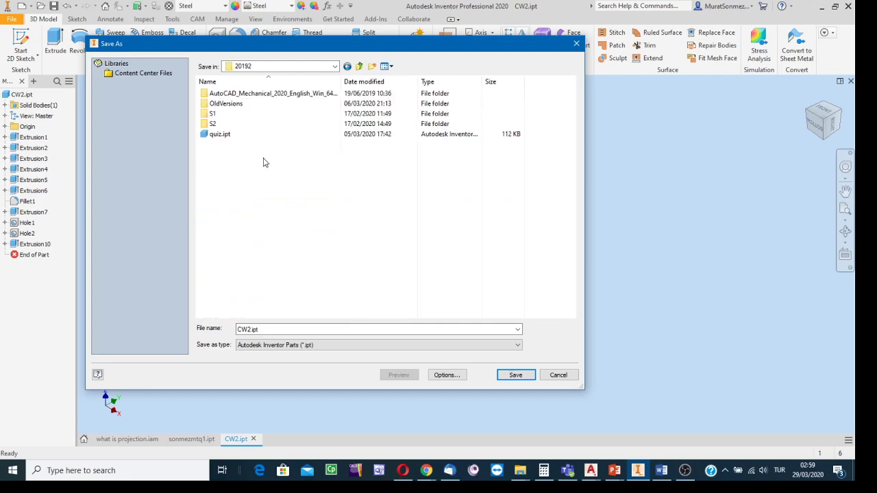
pyautogui.doubleClick(215, 113)
pyautogui.doubleClick(215, 94)
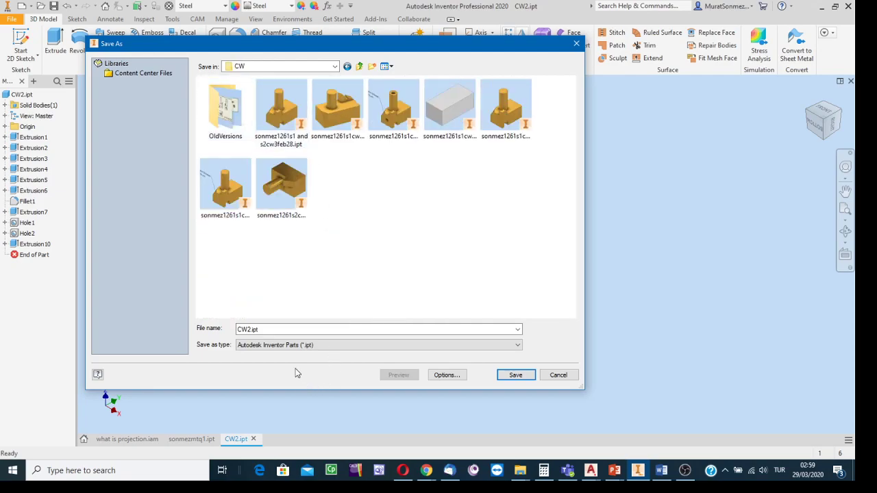
pyautogui.doubleClick(268, 329)
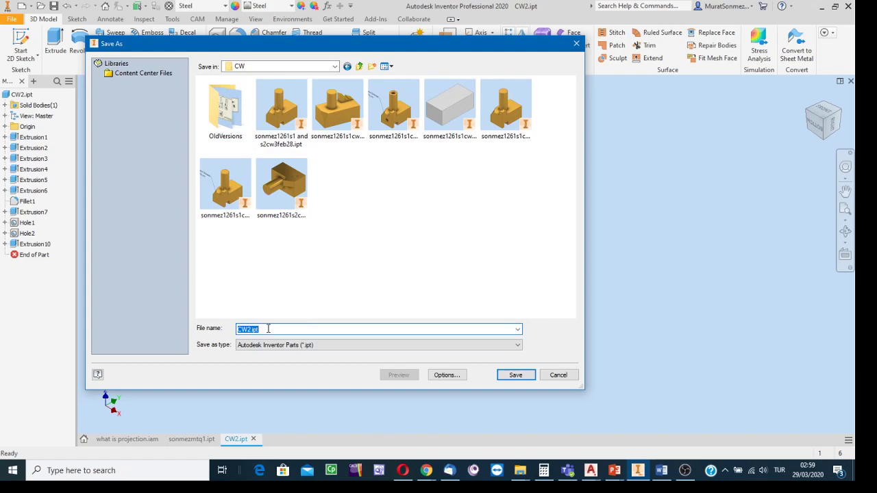
# Enter the file name sonmez1261s1brokenoutmarch29, fixing a typo, and save the part.
pyautogui.write('so')
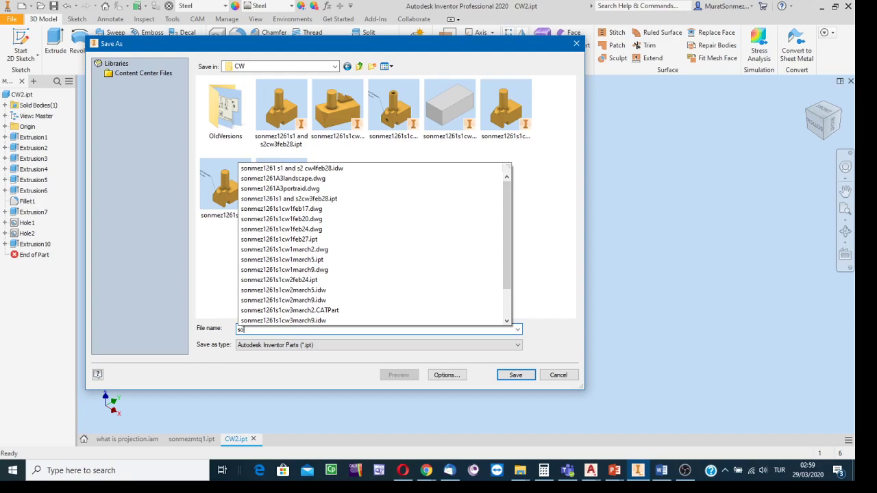
pyautogui.write('sonme')
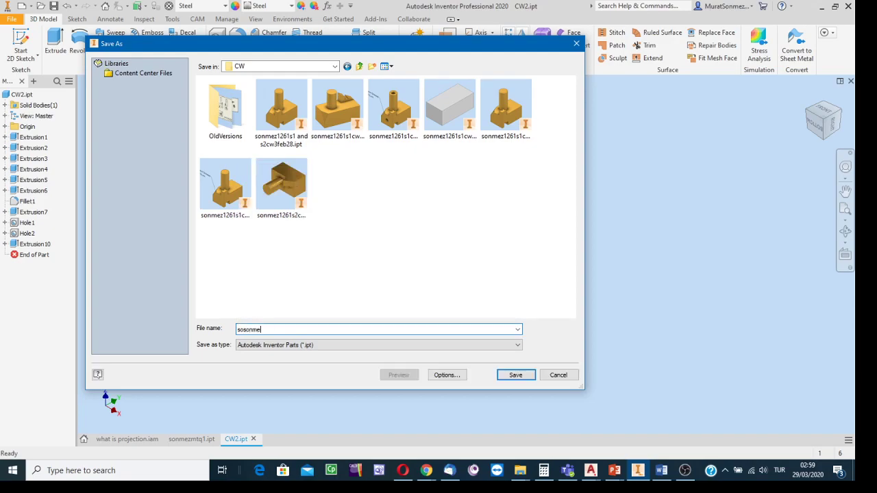
pyautogui.write('z1261')
pyautogui.press('BackSpace')
pyautogui.press('BackSpace')
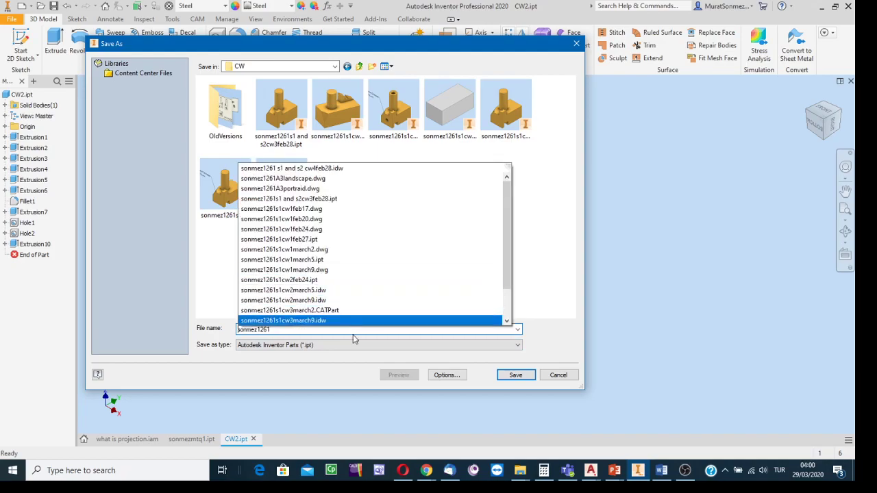
pyautogui.write('s')
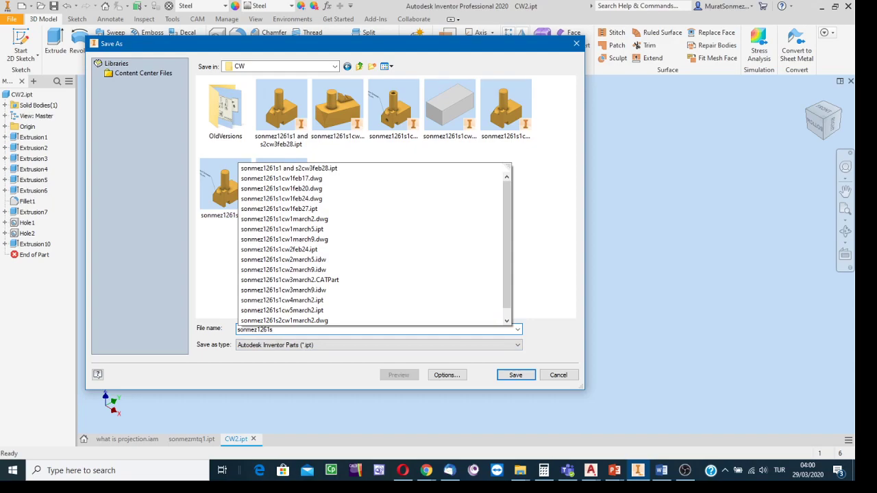
pyautogui.write('1')
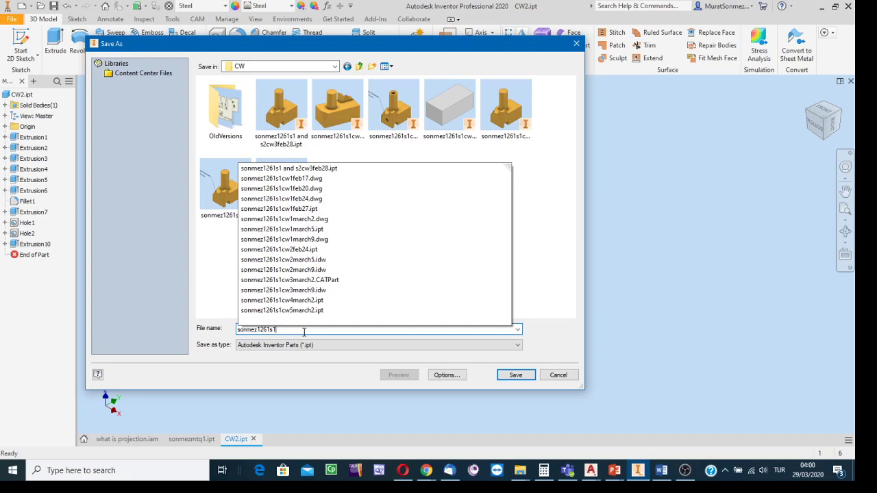
pyautogui.write('bro')
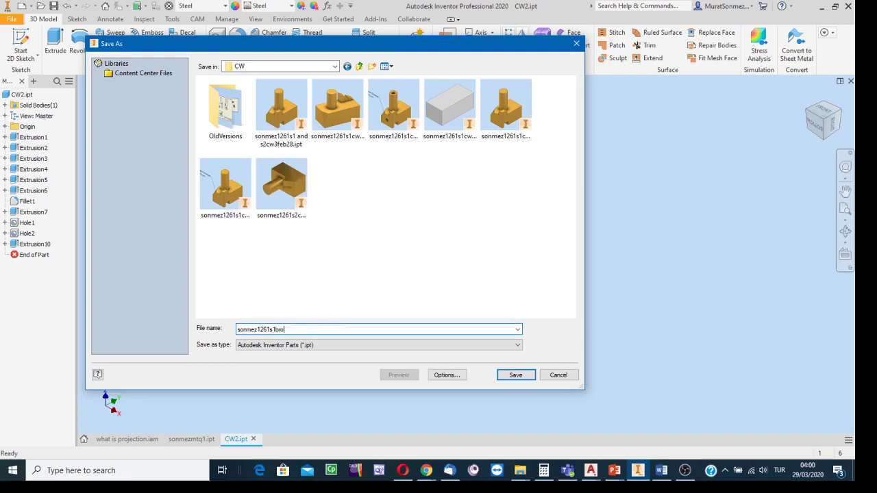
pyautogui.write('kenoutmarch29')
pyautogui.click(515, 376)
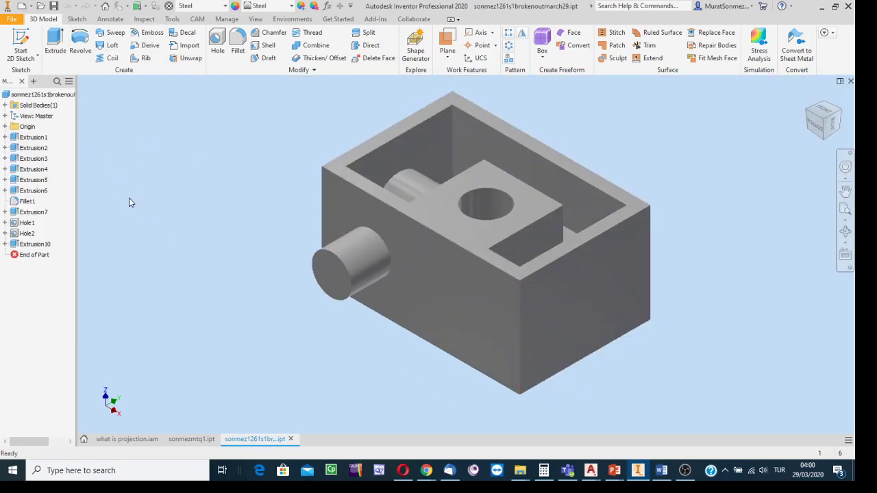
# Create a new drawing from the Metric ISO.idw template.
pyautogui.click(41, 94)
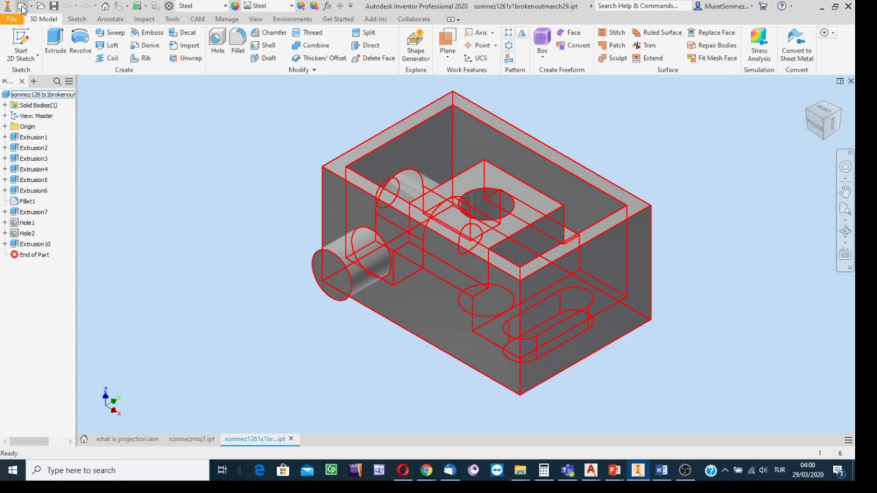
pyautogui.click(22, 6)
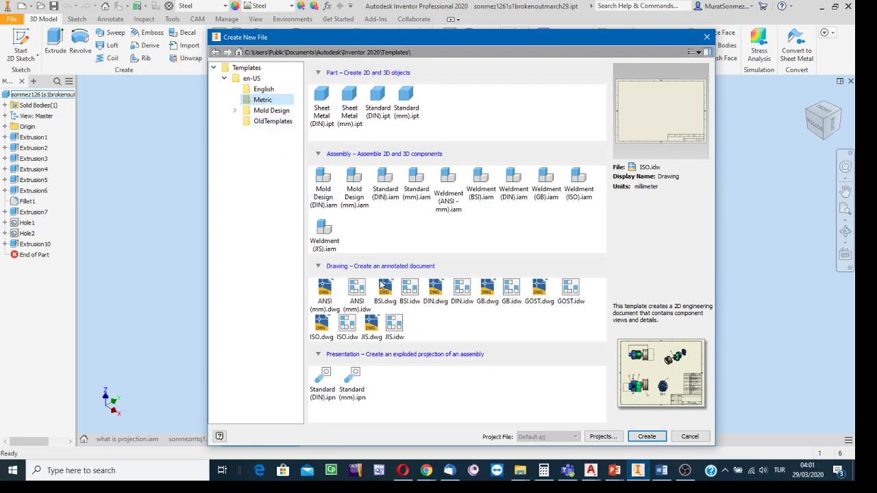
pyautogui.click(347, 328)
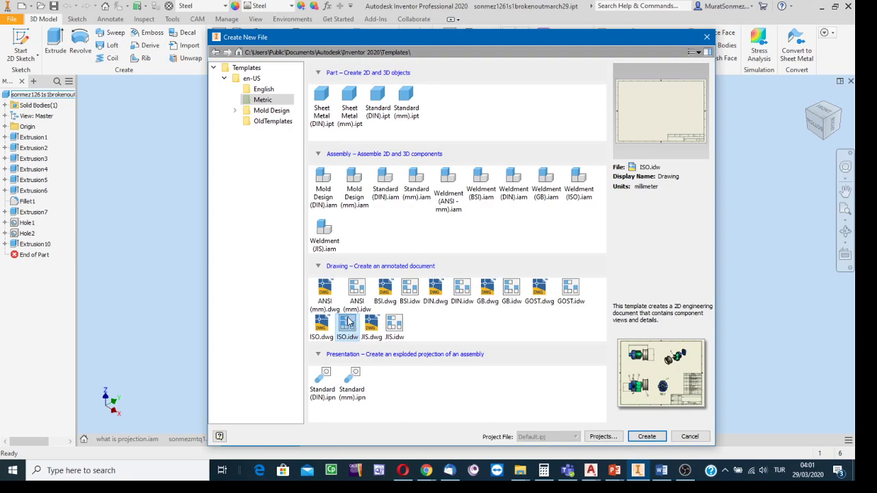
pyautogui.click(647, 436)
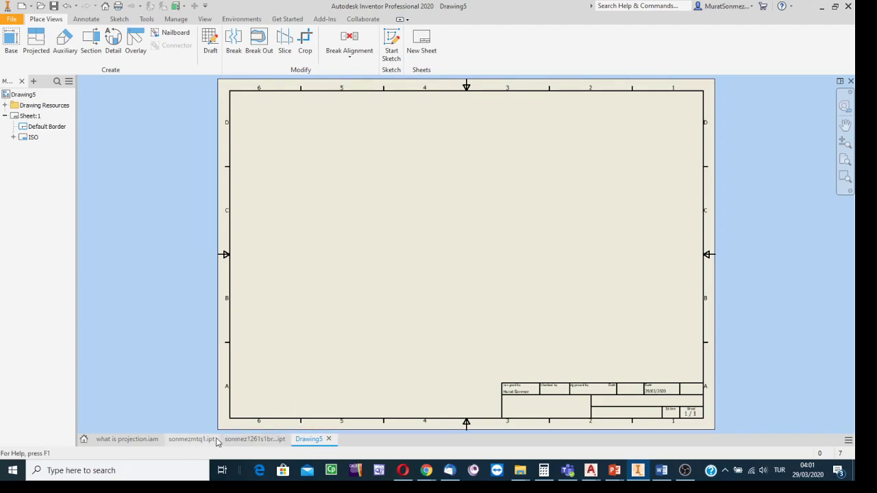
# In Drawing5, start a base view of the part, set it to Bottom, and move it up-left.
pyautogui.click(254, 442)
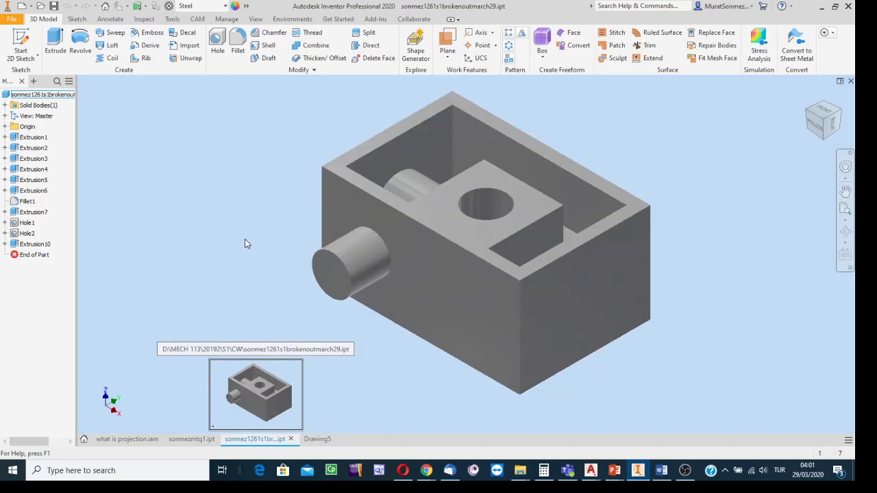
pyautogui.click(310, 442)
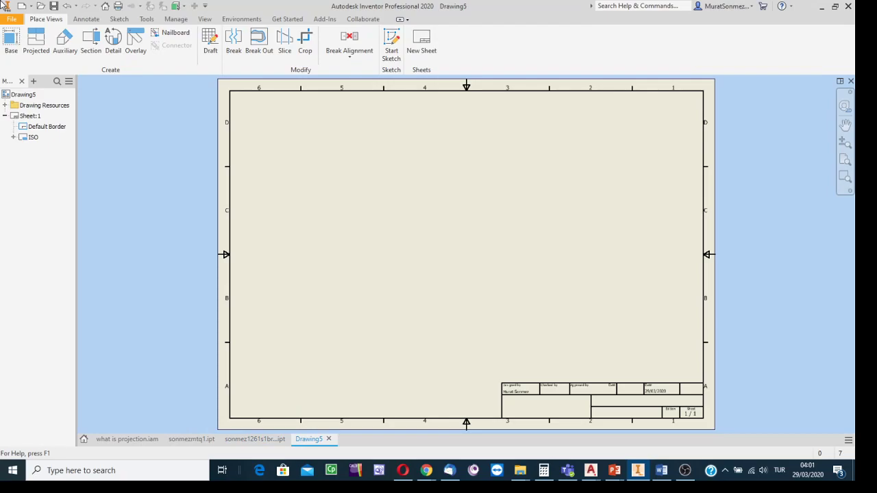
pyautogui.click(10, 40)
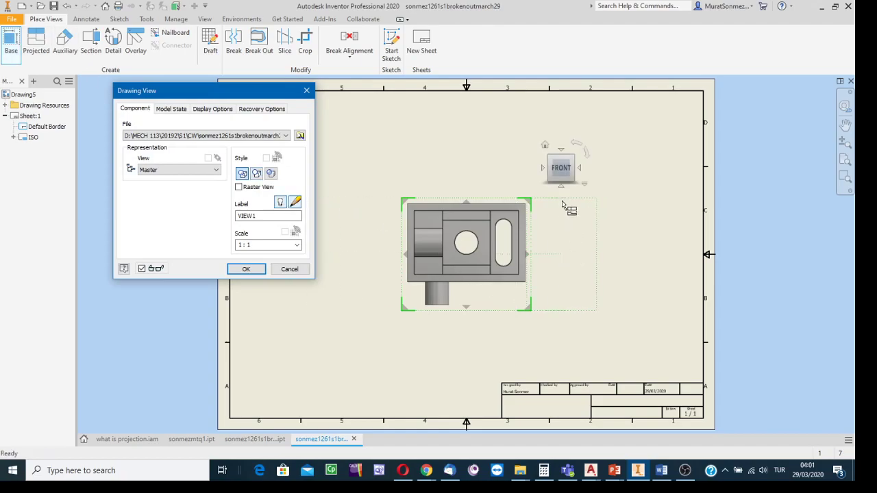
pyautogui.click(561, 181)
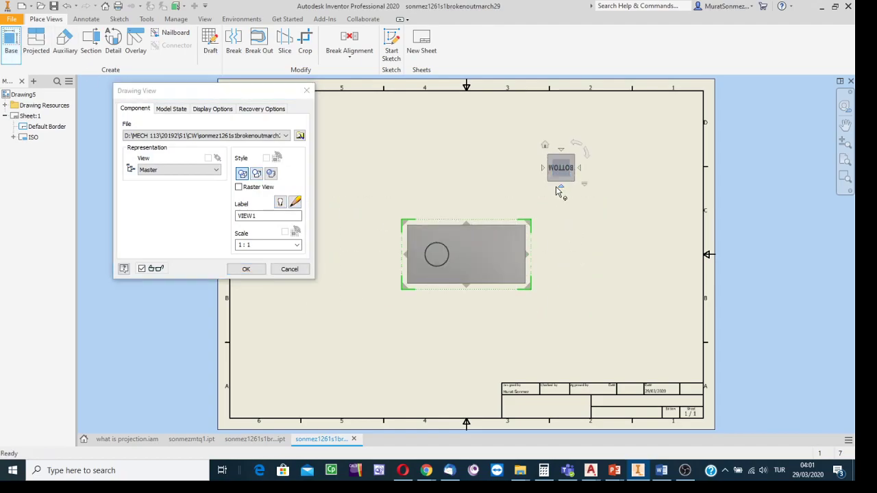
pyautogui.moveTo(473, 263); pyautogui.dragTo(420, 203)
# Try the back and front orientations, then return the preview to the bottom view.
pyautogui.click(515, 153)
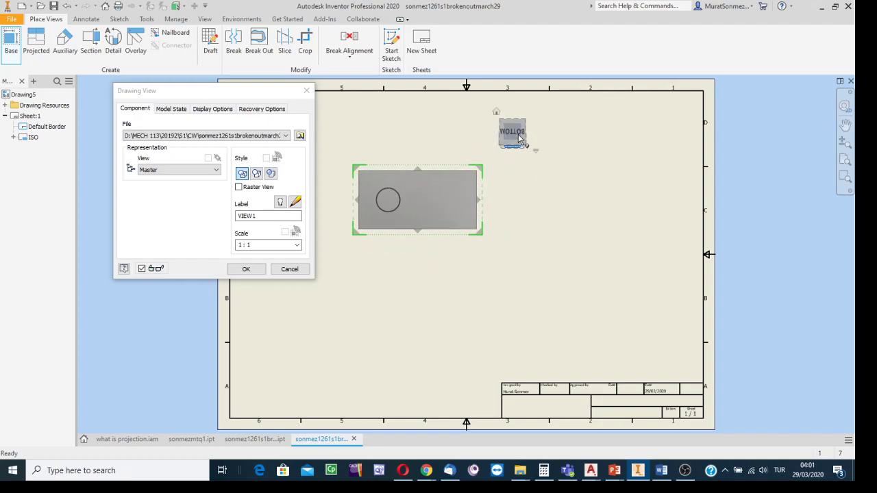
pyautogui.click(515, 119)
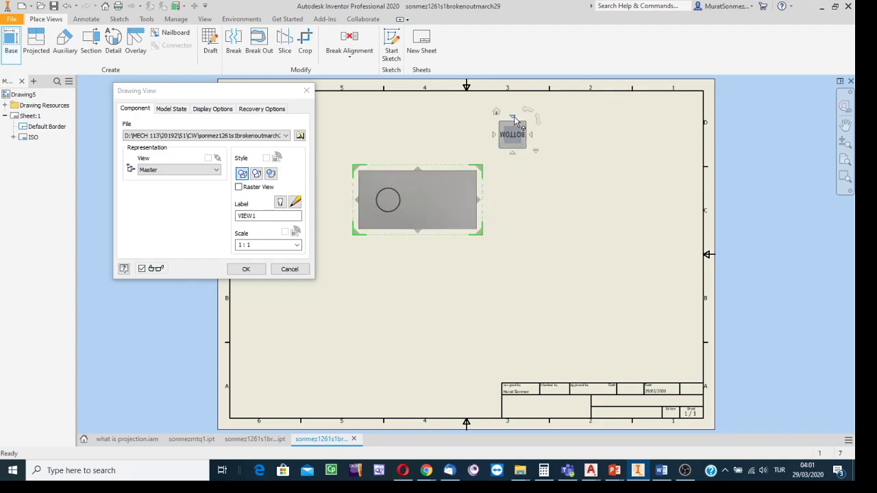
pyautogui.click(514, 121)
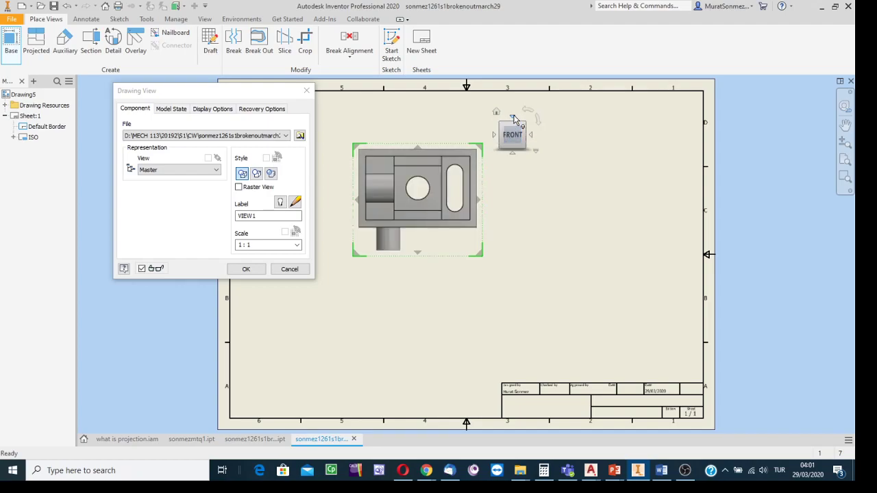
pyautogui.click(513, 152)
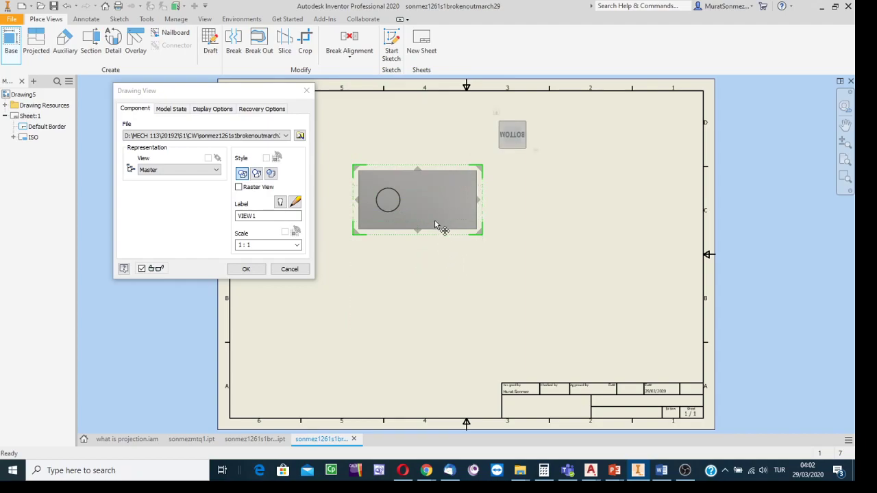
# Nudge the base view preview slightly up and left on the sheet.
pyautogui.moveTo(417, 213); pyautogui.dragTo(407, 202)
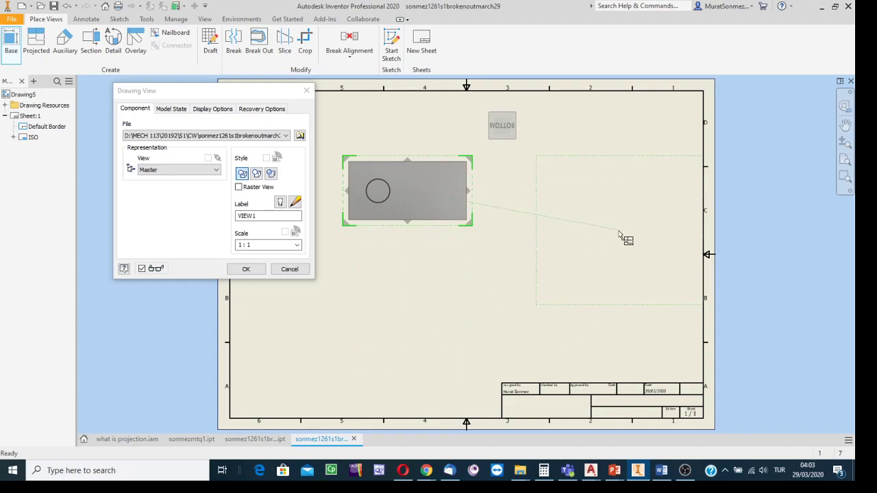
# Place projected views below and right of the base view, keeping scale 1:1.
pyautogui.click(411, 327)
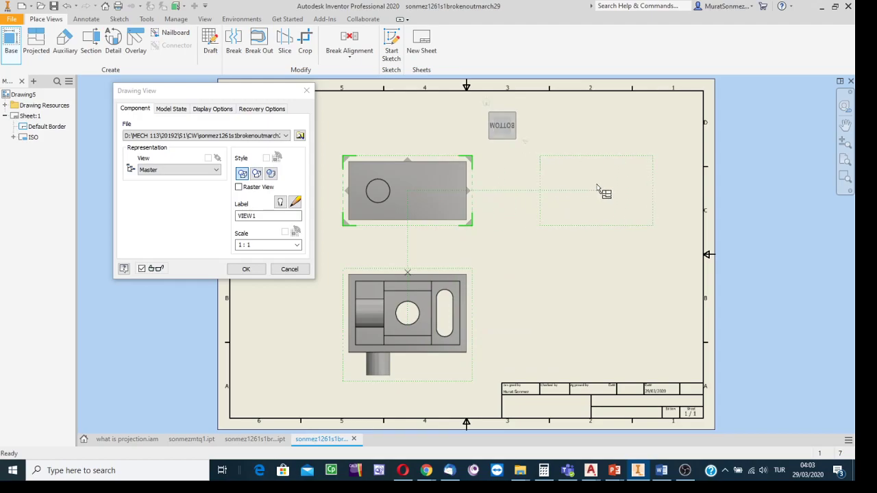
pyautogui.click(598, 188)
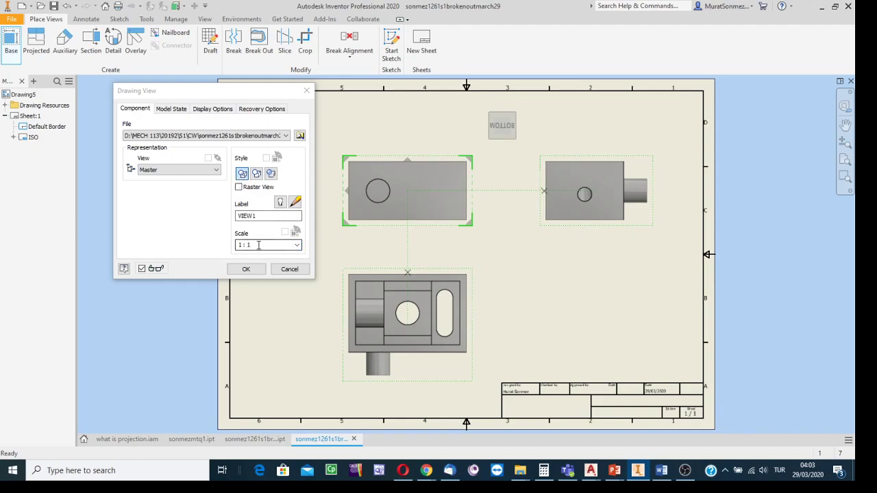
pyautogui.click(297, 247)
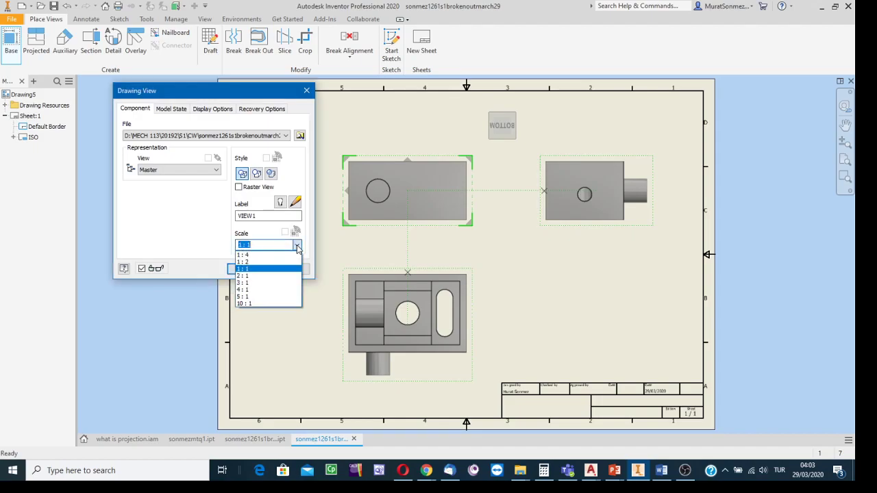
pyautogui.click(249, 270)
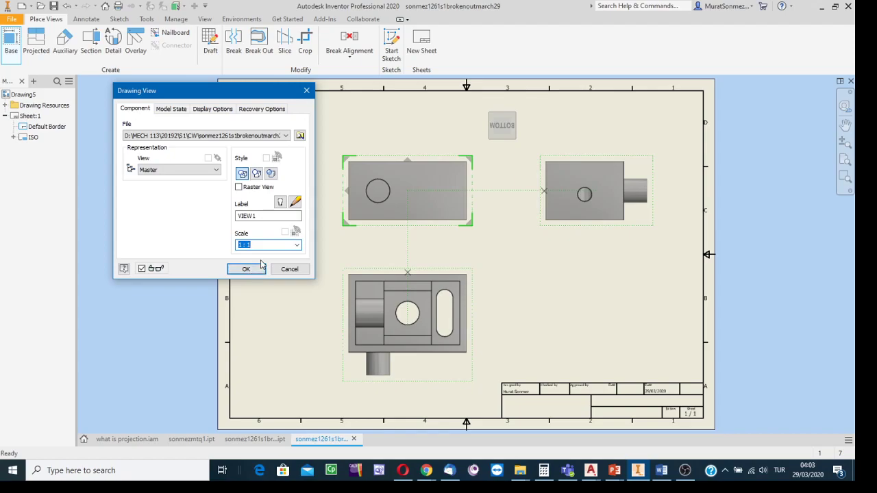
# Confirm the Drawing View dialog to create VIEW1 with projected VIEW2 and VIEW3.
pyautogui.click(247, 269)
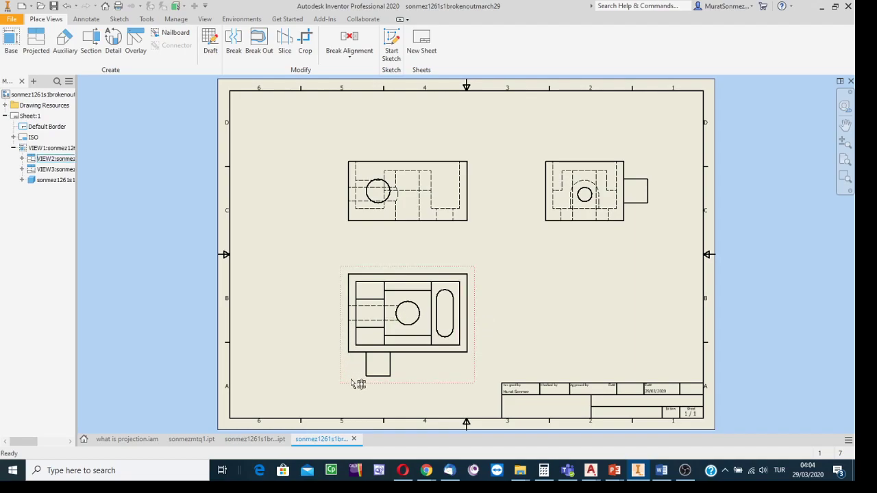
# Pan the sheet and zoom in on the top-left front view.
pyautogui.moveTo(493, 267)
pyautogui.mouseDown(button='middle')
pyautogui.moveTo(444, 251)
pyautogui.moveTo(454, 274)
pyautogui.mouseUp(button='middle')
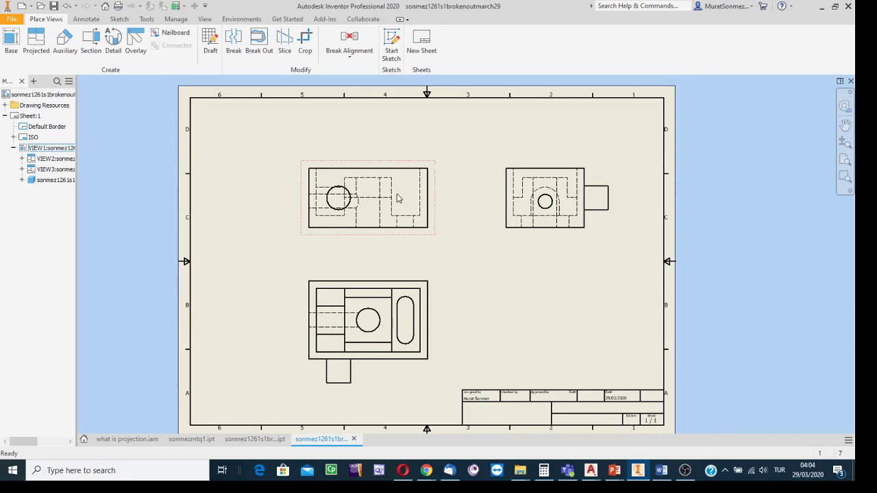
pyautogui.click(424, 229)
pyautogui.click(439, 198)
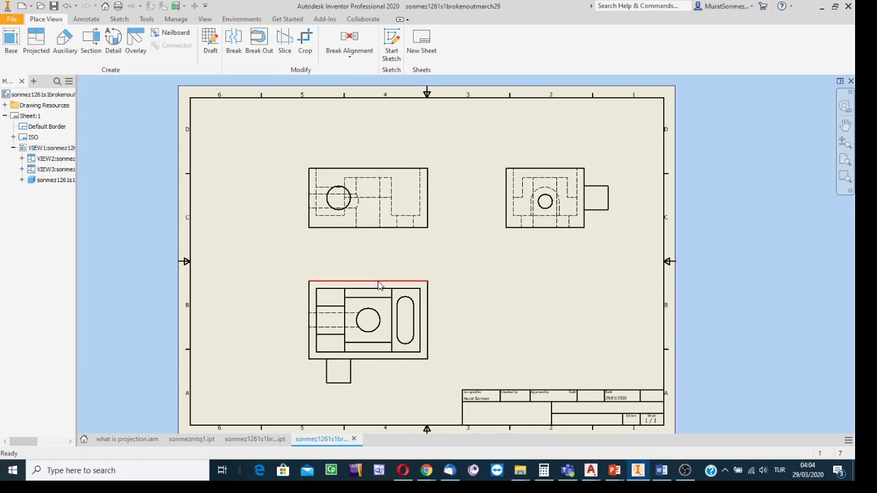
pyautogui.scroll(3, 427, 229)
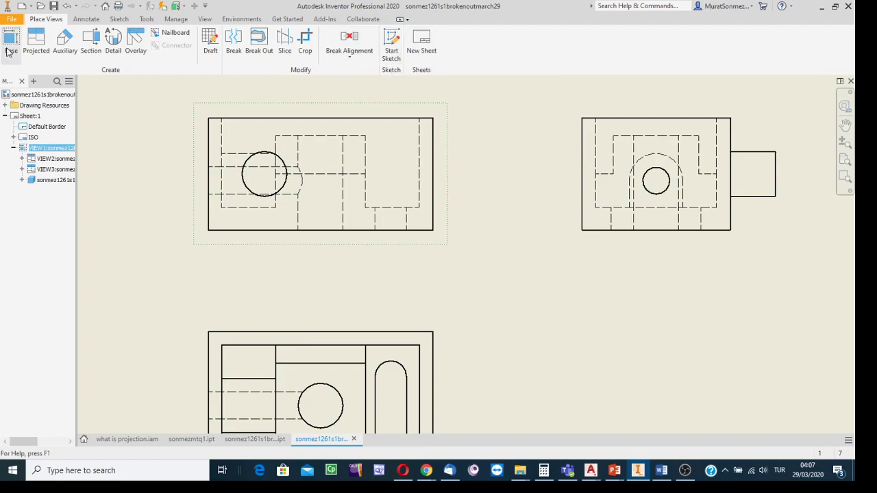
# Start Sketch1 on the front view VIEW1 and expand the line and spline types.
pyautogui.click(393, 45)
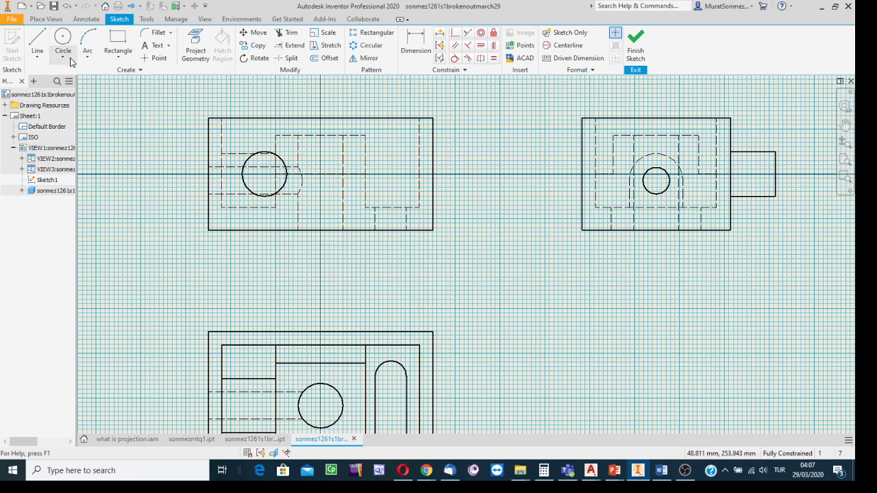
pyautogui.click(41, 61)
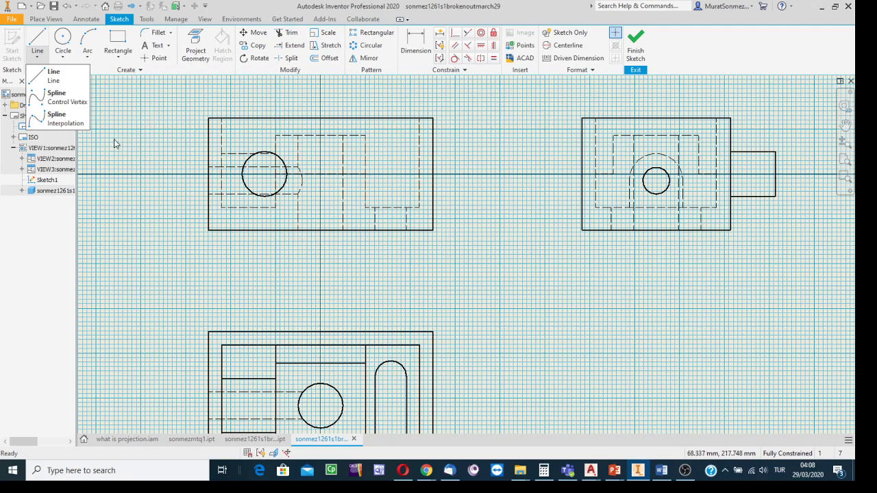
# With the interpolated spline, place the first boundary points across the front view.
pyautogui.click(56, 118)
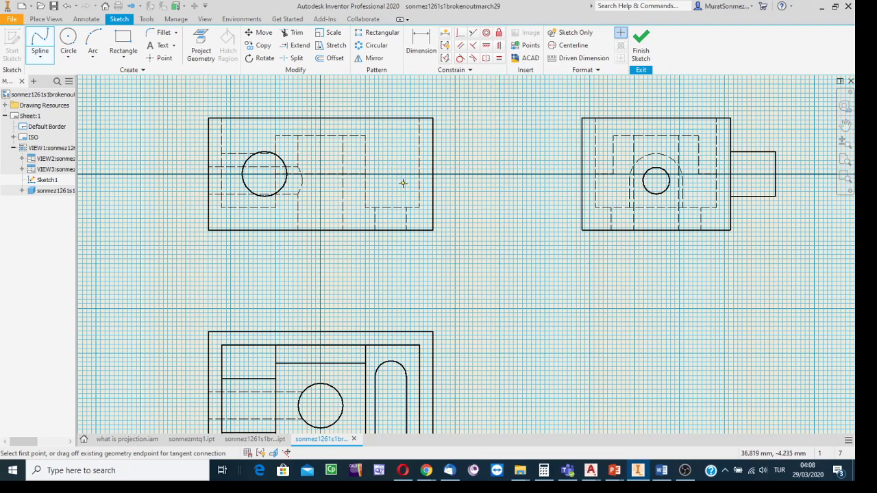
pyautogui.click(396, 167)
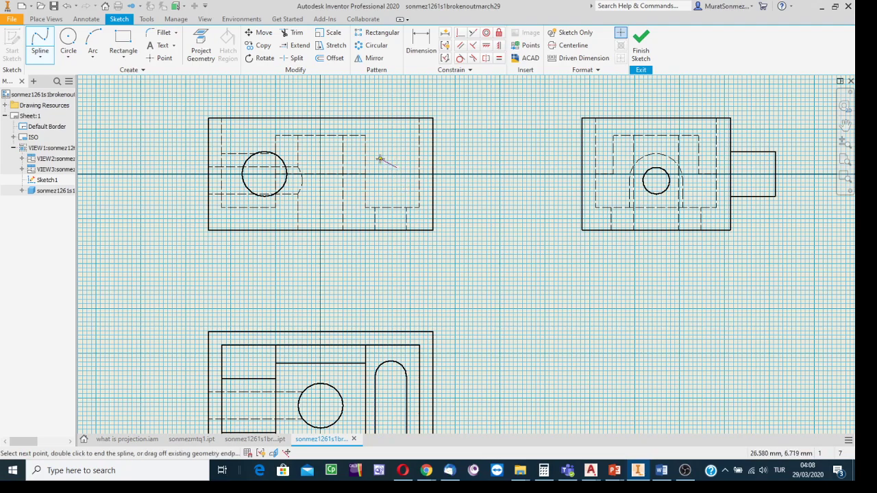
pyautogui.click(378, 159)
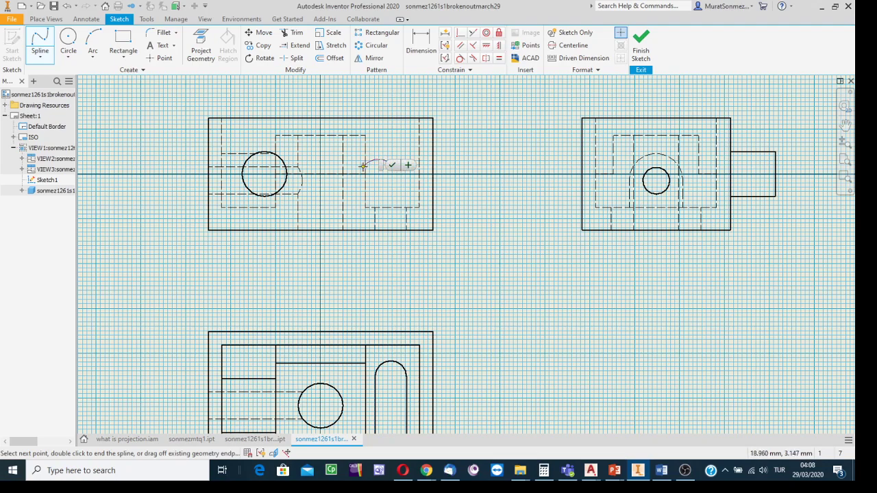
pyautogui.click(357, 178)
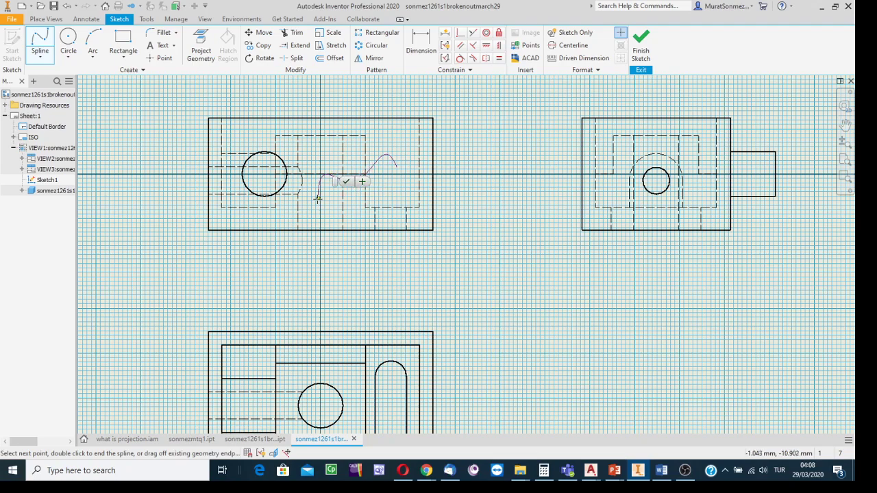
pyautogui.scroll(-3, 324, 209)
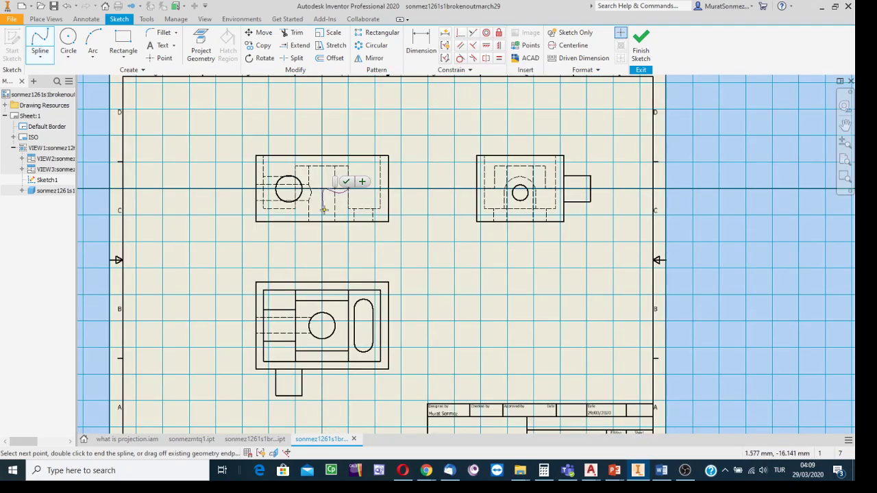
pyautogui.scroll(5, 323, 210)
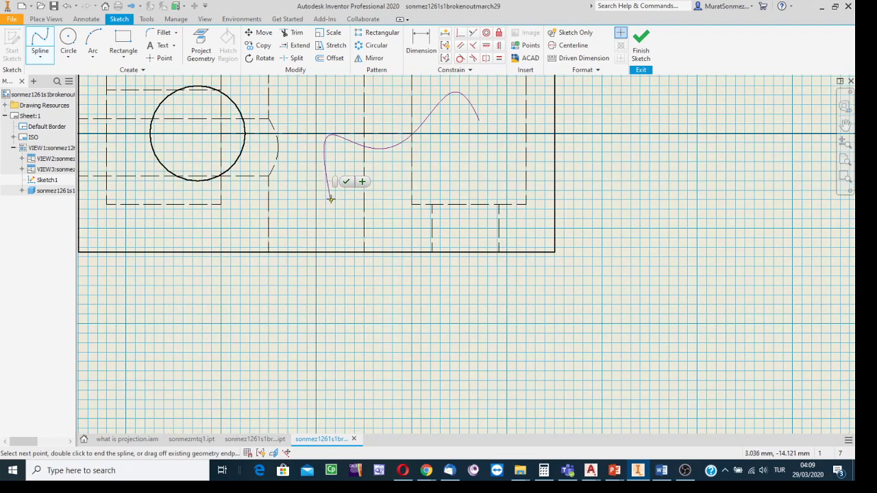
pyautogui.click(336, 192)
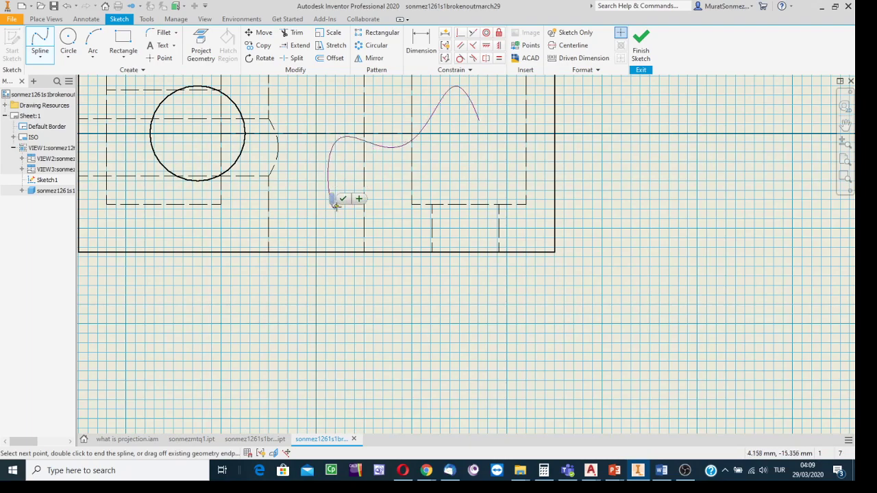
pyautogui.click(384, 224)
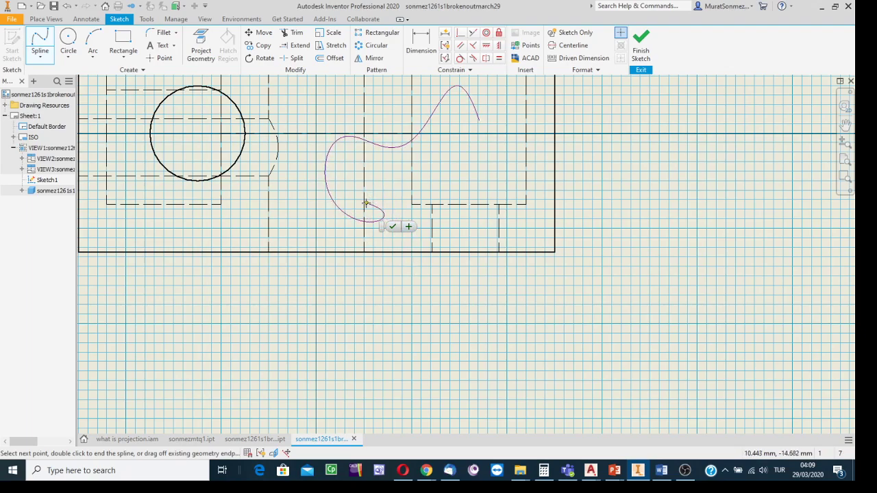
pyautogui.scroll(-5, 367, 203)
pyautogui.scroll(-2, 375, 209)
pyautogui.scroll(8, 372, 210)
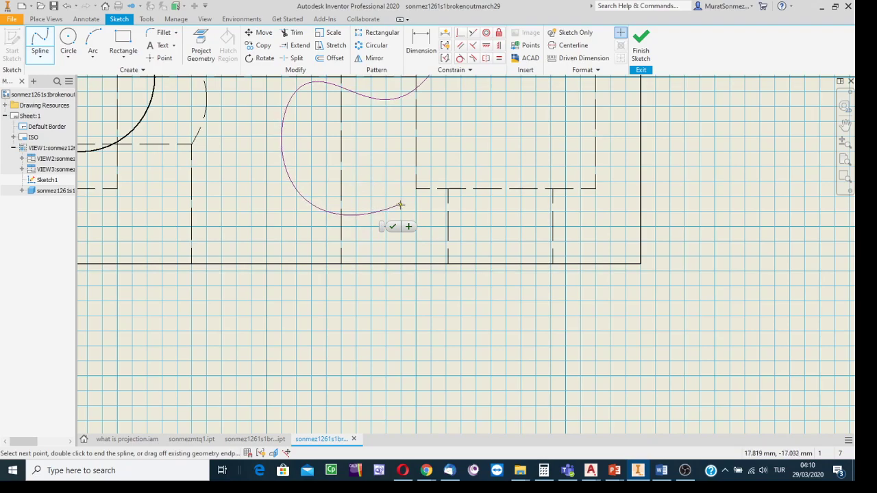
# Extend the spline down and right below the view, then close the loop at its start.
pyautogui.click(428, 248)
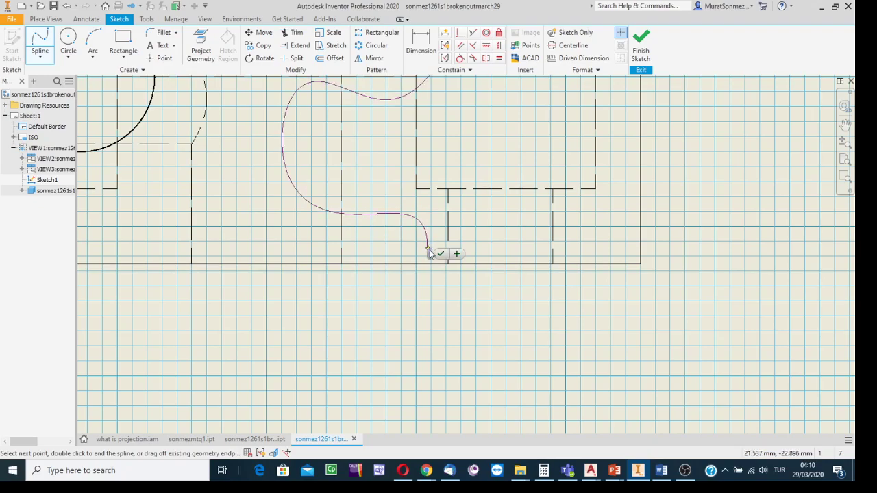
pyautogui.click(504, 290)
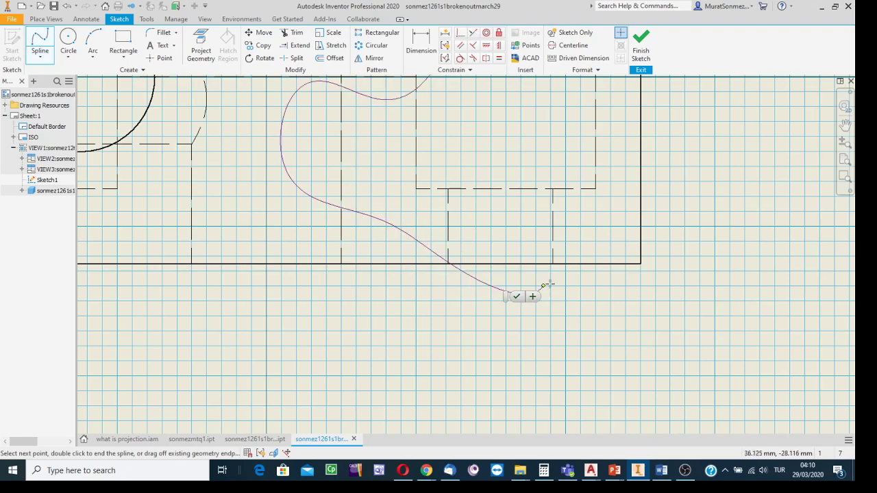
pyautogui.scroll(3, 655, 281)
pyautogui.moveTo(655, 281)
pyautogui.mouseDown(button='middle')
pyautogui.moveTo(521, 354)
pyautogui.moveTo(525, 347)
pyautogui.mouseUp(button='middle')
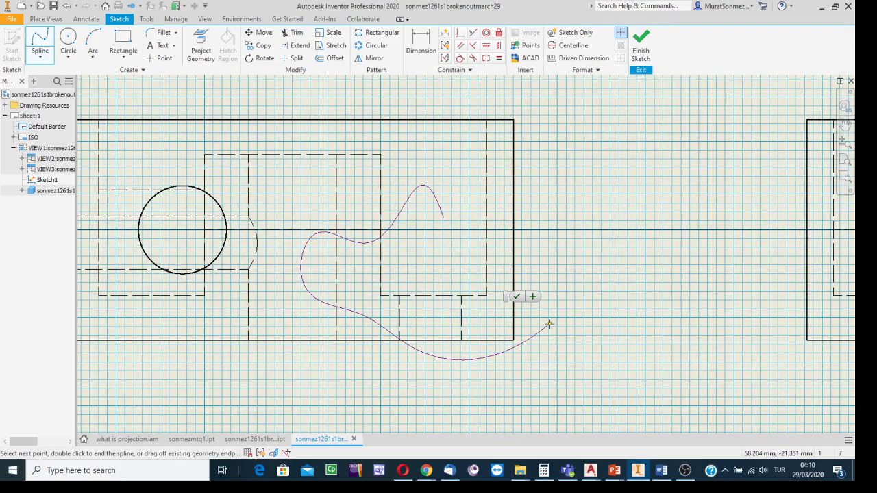
pyautogui.click(544, 333)
pyautogui.click(523, 276)
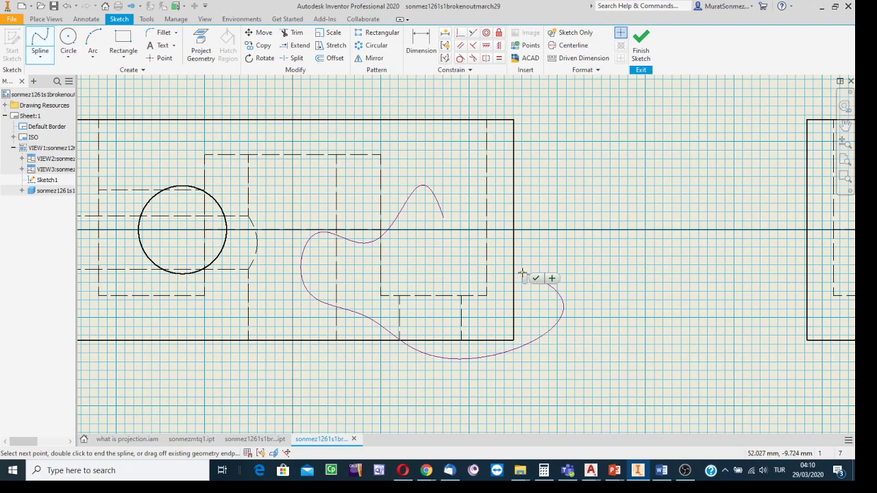
pyautogui.press('Escape')
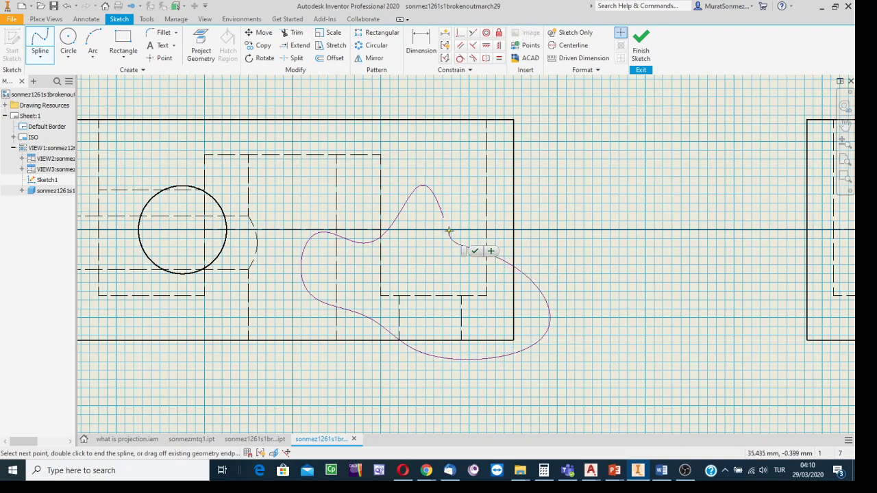
pyautogui.scroll(2, 446, 228)
pyautogui.scroll(-3, 445, 228)
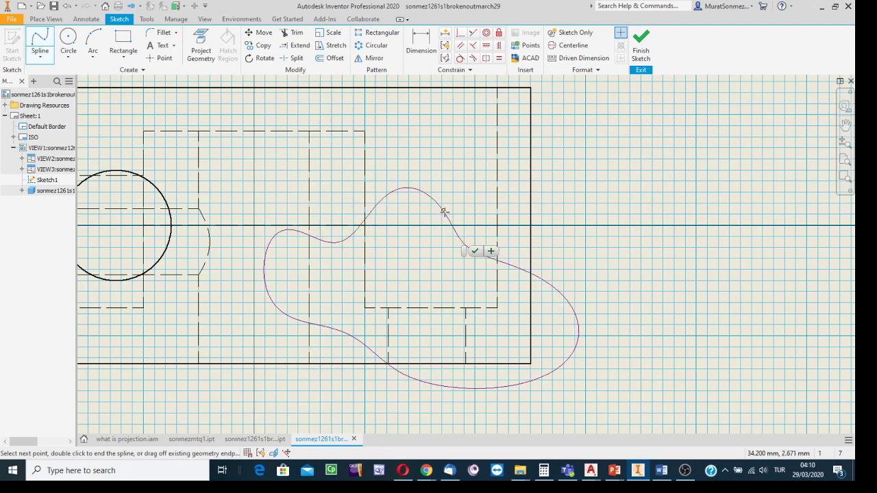
pyautogui.doubleClick(443, 211)
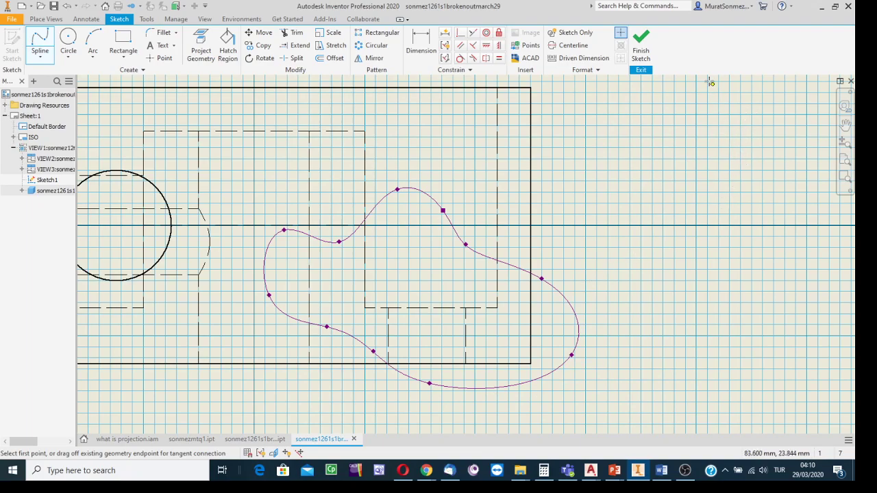
# Finish the sketch and start a Break Out on the front view, bounded by the spline loop.
pyautogui.click(642, 41)
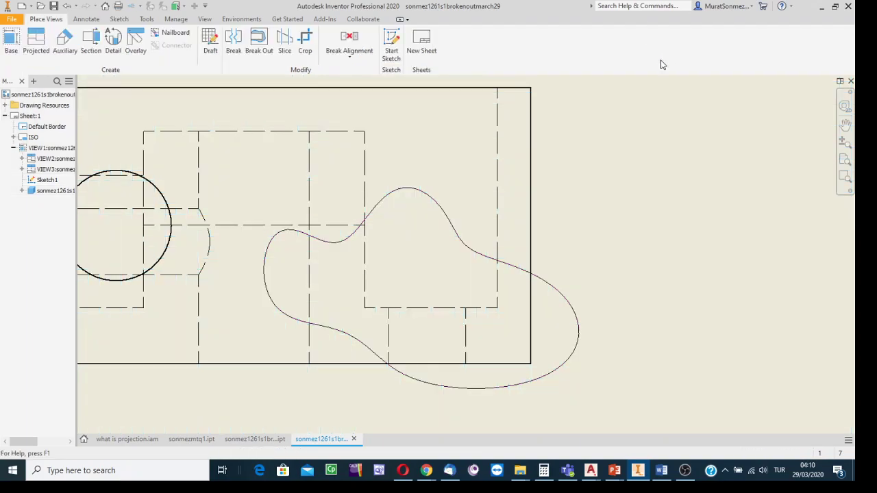
pyautogui.scroll(-2, 583, 143)
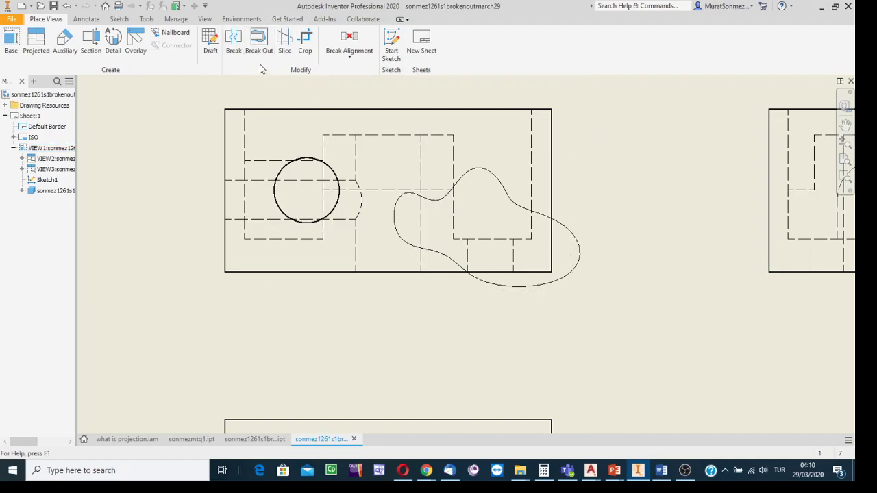
pyautogui.click(259, 42)
pyautogui.click(562, 152)
pyautogui.moveTo(121, 163); pyautogui.dragTo(144, 124)
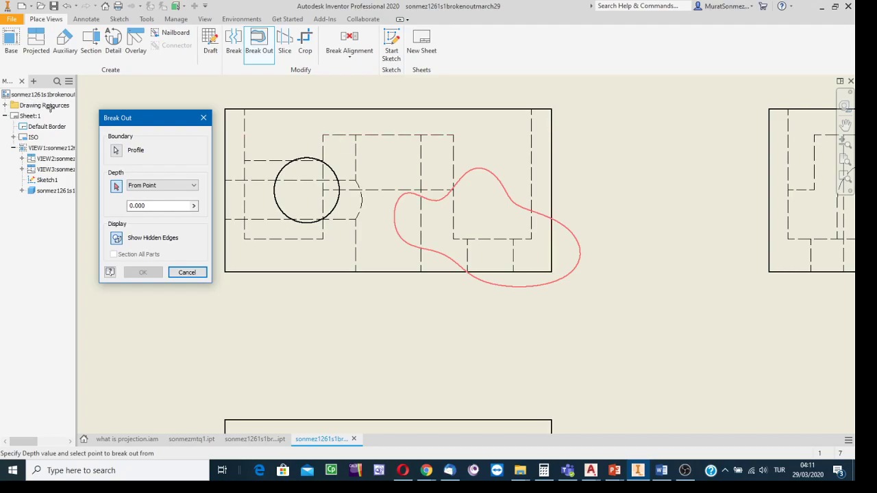
# Set the break-out depth at the dashed vertical line, From Point 0.000, and create it.
pyautogui.moveTo(161, 120)
pyautogui.mouseDown()
pyautogui.moveTo(192, 131)
pyautogui.moveTo(200, 104)
pyautogui.moveTo(213, 120)
pyautogui.mouseUp()
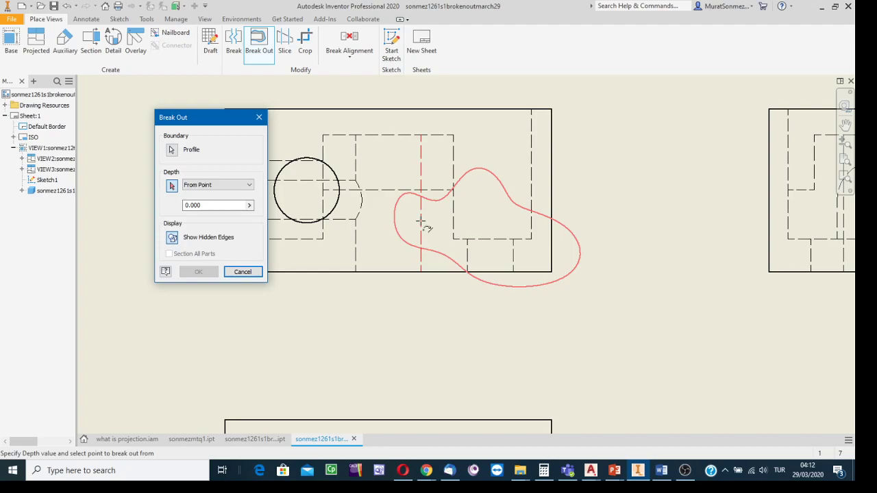
pyautogui.click(421, 221)
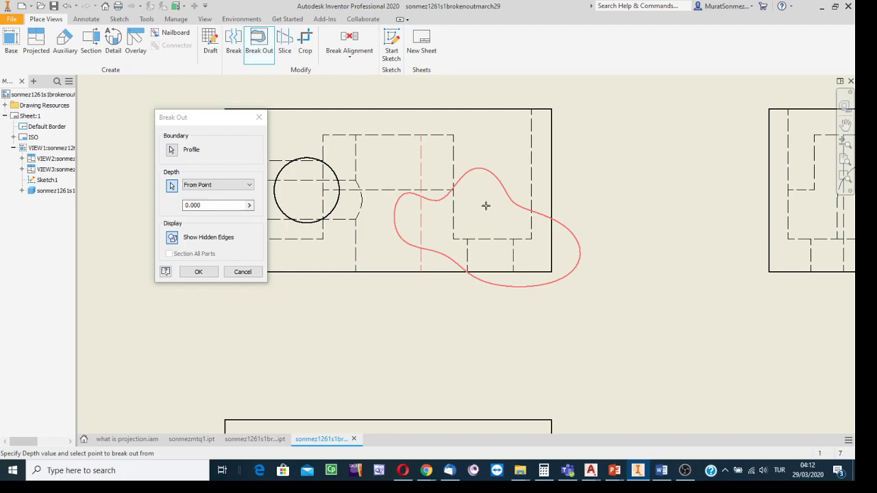
pyautogui.click(204, 272)
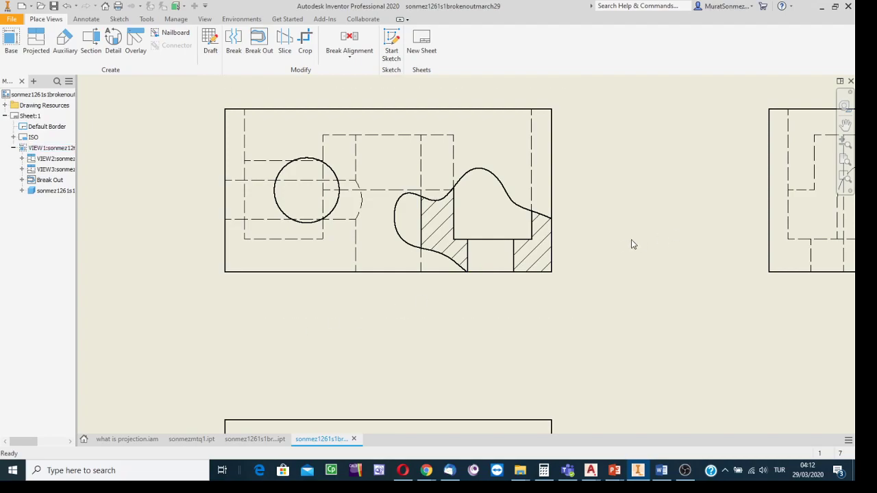
# Look over the hatched break-out front view, then begin a new Projected view.
pyautogui.scroll(-3, 617, 244)
pyautogui.scroll(3, 617, 244)
pyautogui.scroll(-2, 622, 245)
pyautogui.moveTo(623, 245); pyautogui.dragTo(507, 219, button='middle')
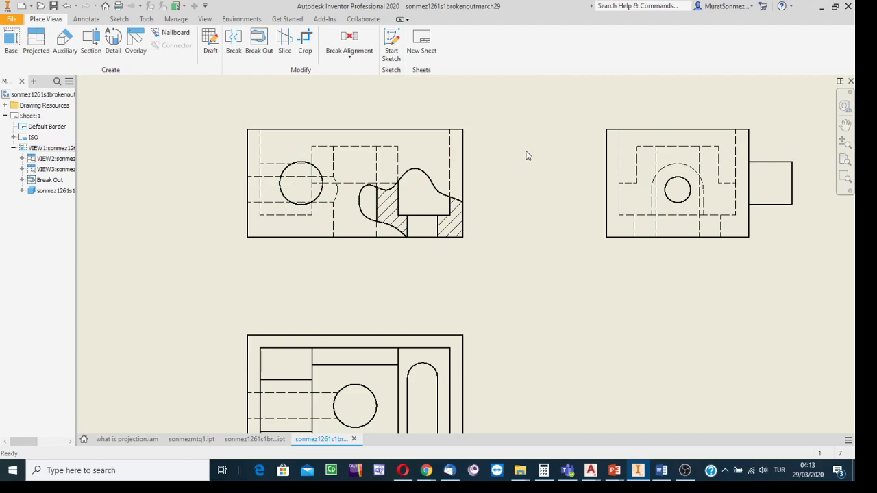
pyautogui.scroll(-5, 514, 192)
pyautogui.moveTo(513, 194)
pyautogui.mouseDown(button='middle')
pyautogui.moveTo(389, 210)
pyautogui.moveTo(399, 219)
pyautogui.mouseUp(button='middle')
pyautogui.scroll(3, 403, 222)
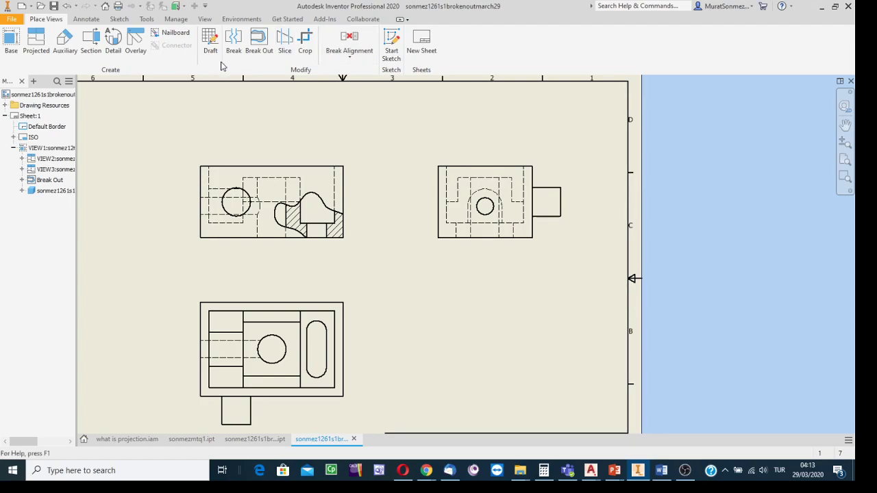
pyautogui.click(40, 48)
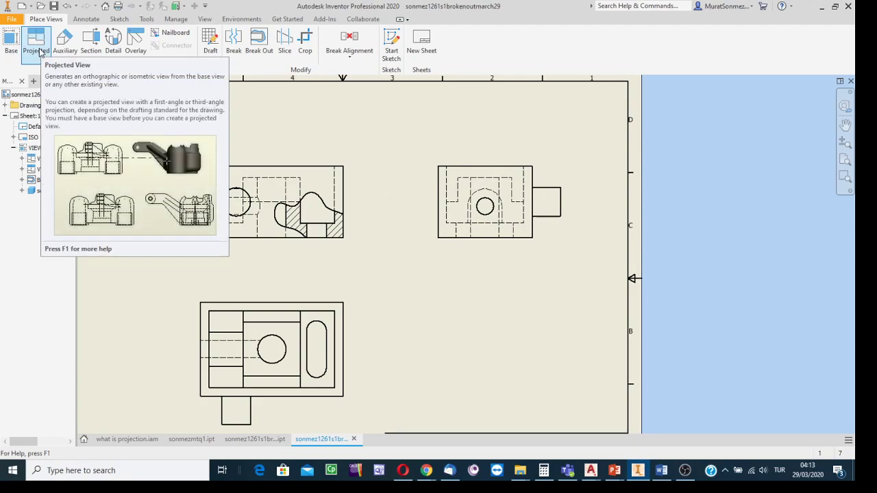
pyautogui.click(350, 181)
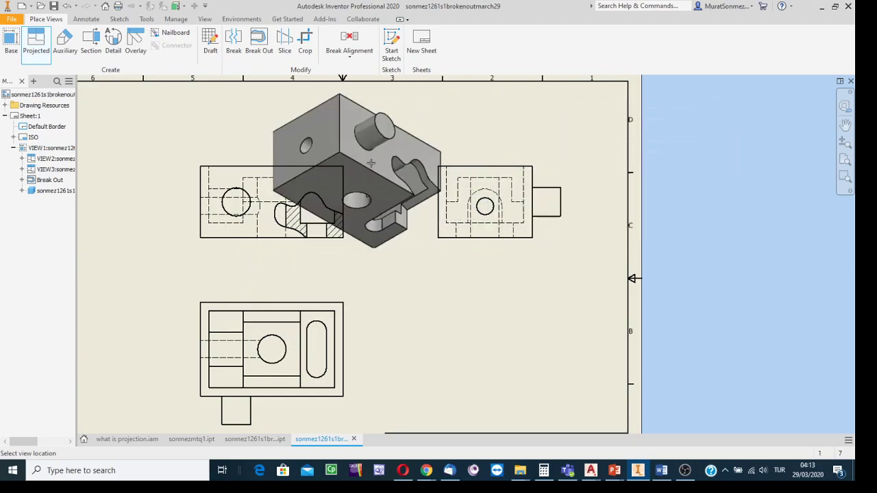
pyautogui.moveTo(119, 141); pyautogui.dragTo(307, 186, button='middle')
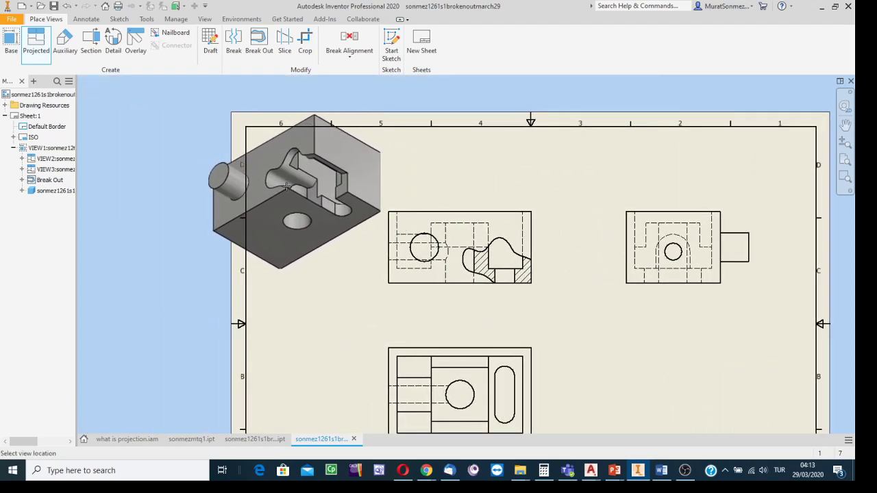
pyautogui.scroll(-3, 286, 186)
pyautogui.scroll(3, 286, 187)
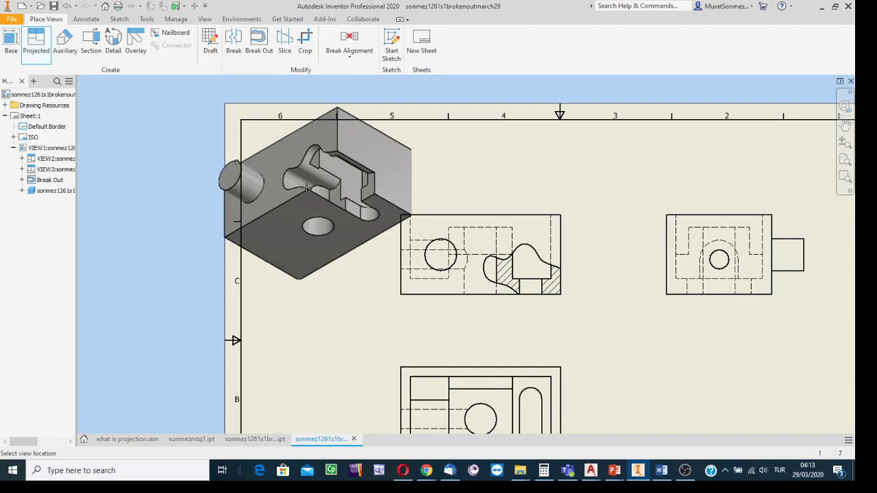
pyautogui.scroll(3, 291, 185)
pyautogui.scroll(-2, 293, 184)
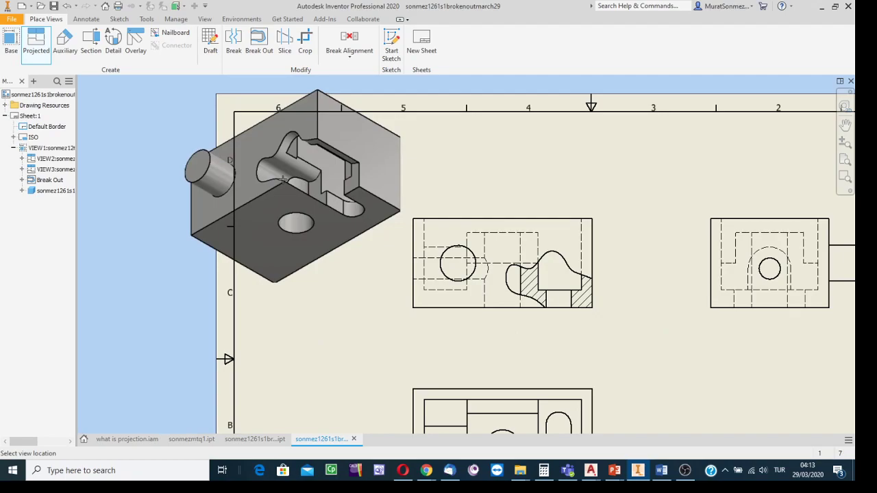
pyautogui.click(283, 179)
pyautogui.rightClick(282, 179)
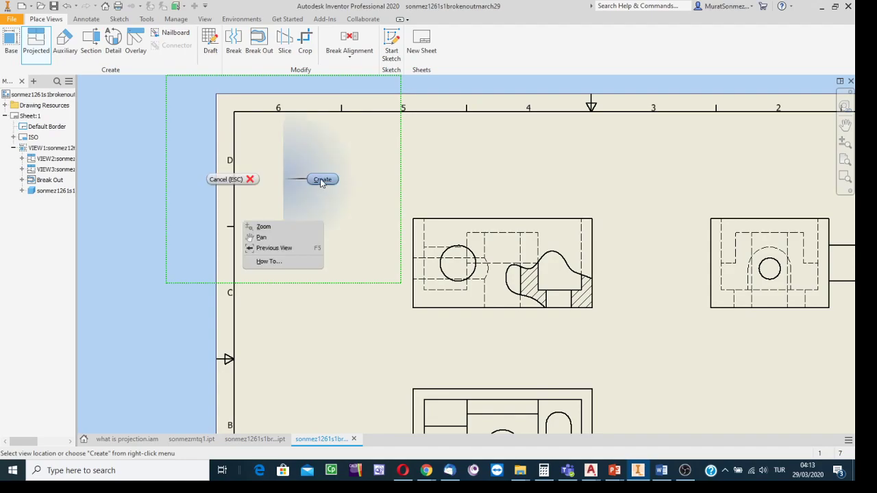
pyautogui.click(319, 180)
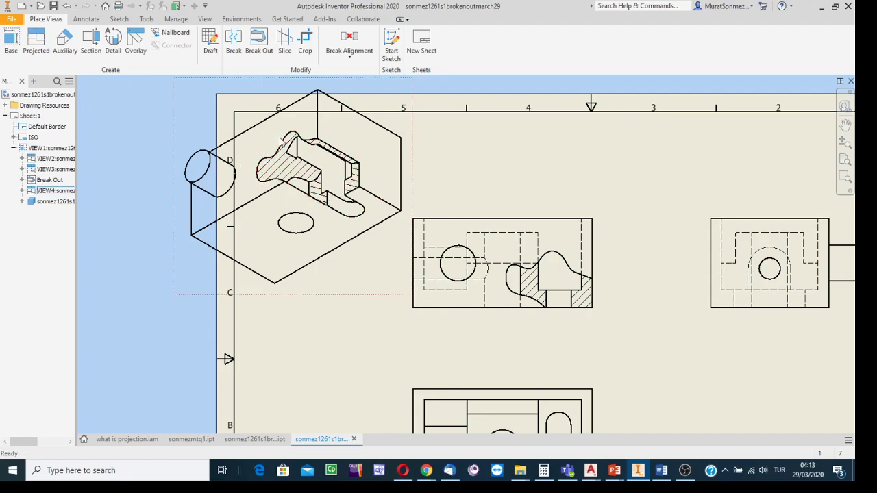
pyautogui.rightClick(408, 166)
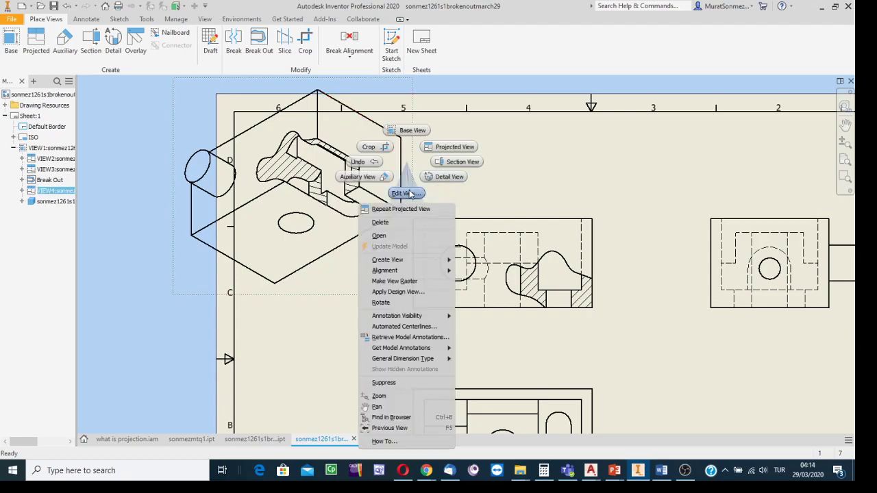
pyautogui.click(409, 194)
pyautogui.click(271, 174)
pyautogui.click(246, 268)
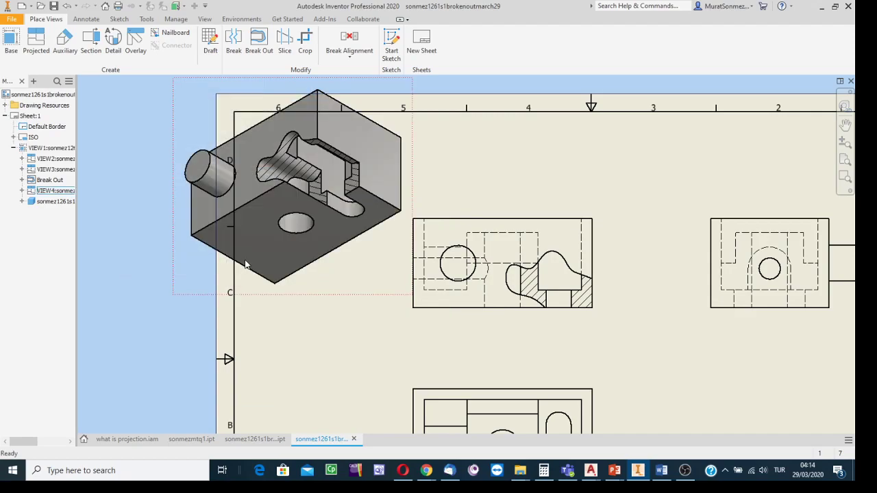
pyautogui.click(472, 183)
pyautogui.click(290, 202)
pyautogui.press('Delete')
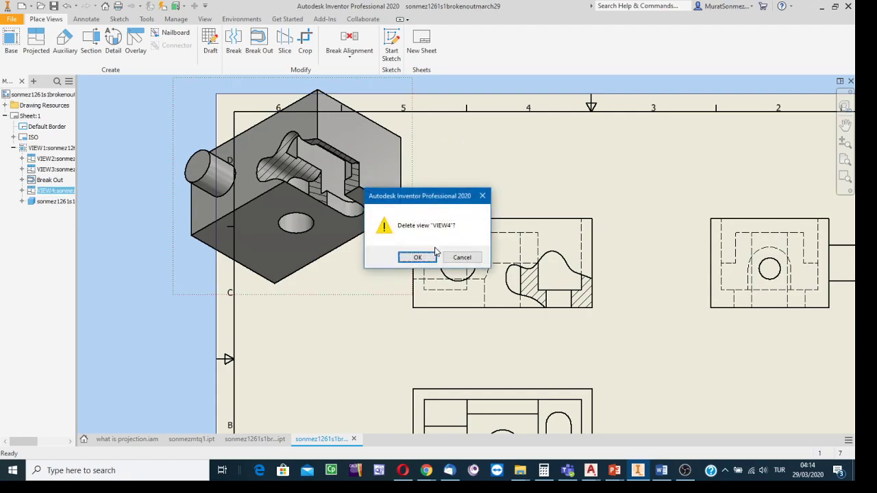
pyautogui.click(417, 258)
pyautogui.moveTo(417, 168); pyautogui.dragTo(351, 65, button='middle')
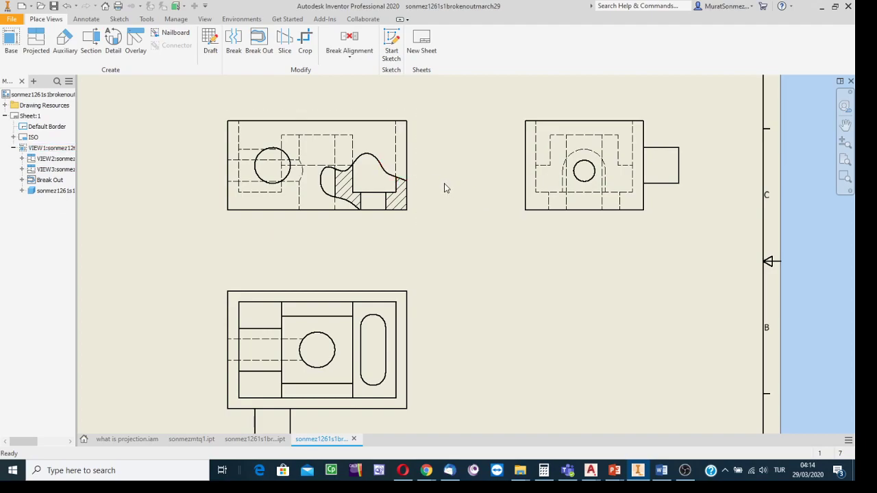
# Change the first break-out boundary curve segment's line weight to 0.25 mm.
pyautogui.scroll(2, 415, 164)
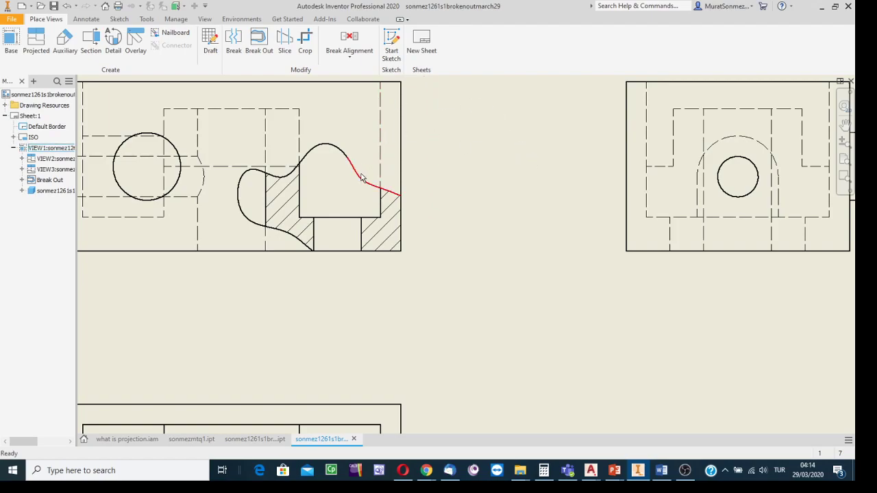
pyautogui.rightClick(316, 152)
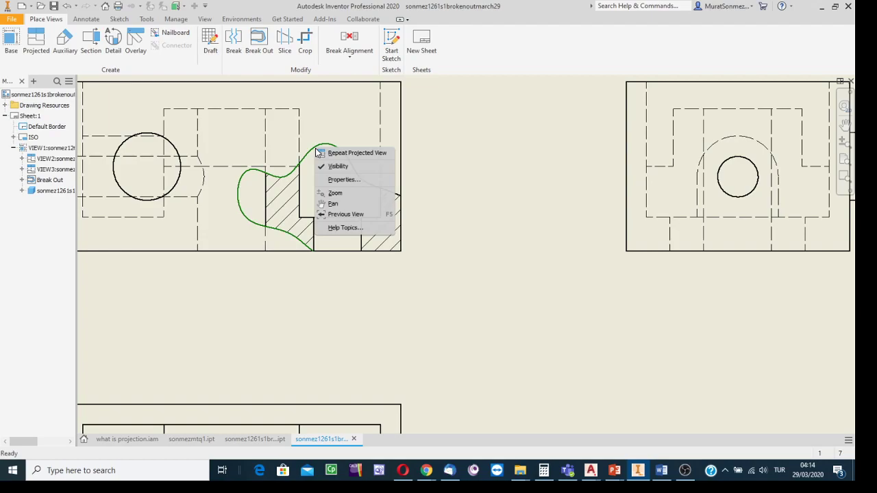
pyautogui.click(340, 180)
pyautogui.moveTo(566, 83); pyautogui.dragTo(507, 96)
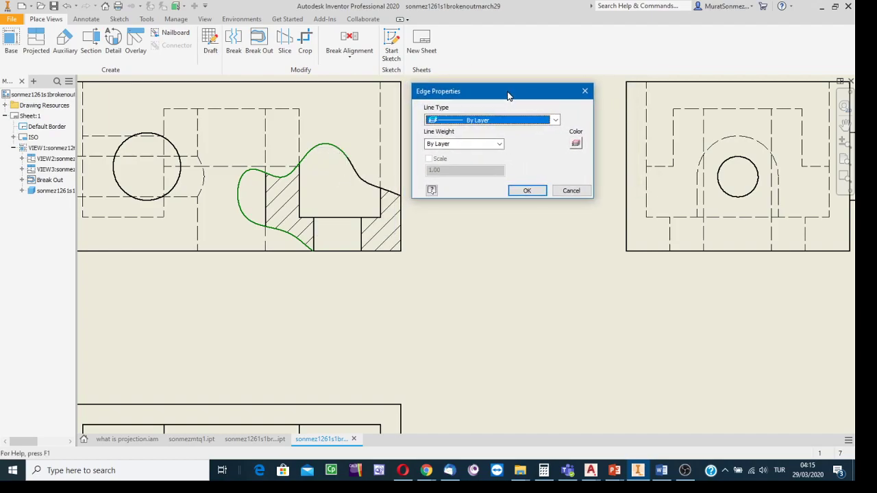
pyautogui.click(501, 145)
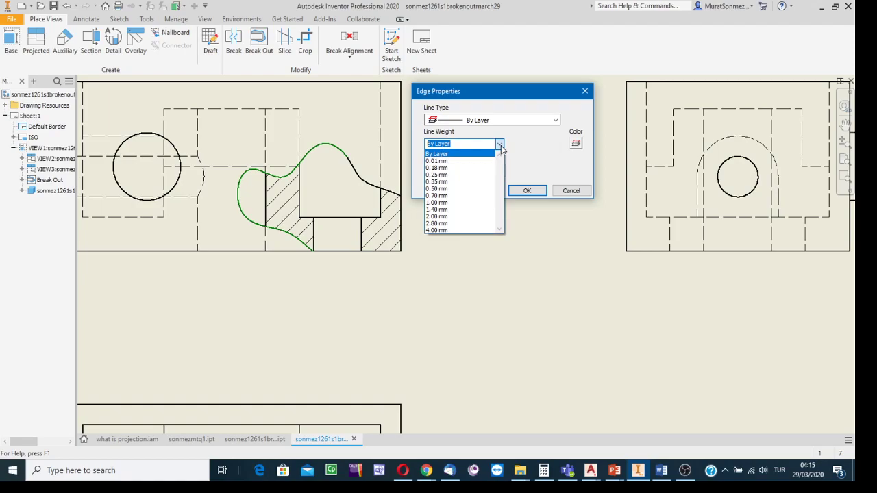
pyautogui.click(438, 177)
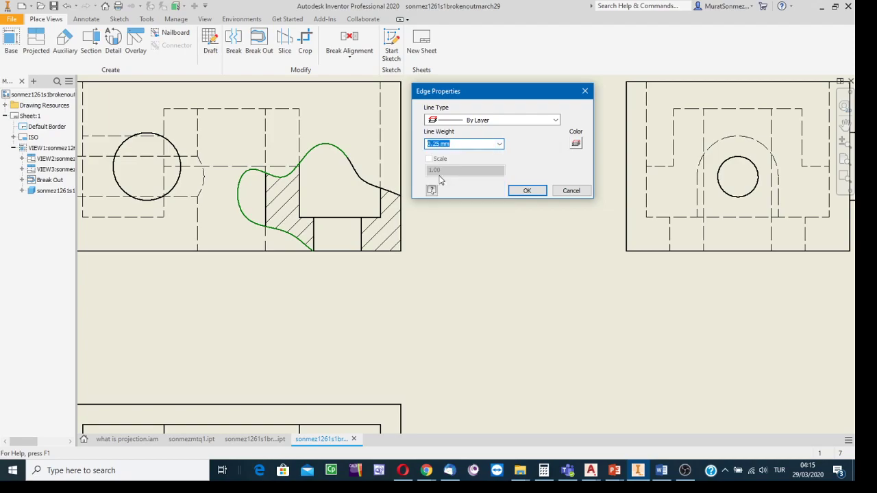
pyautogui.click(528, 192)
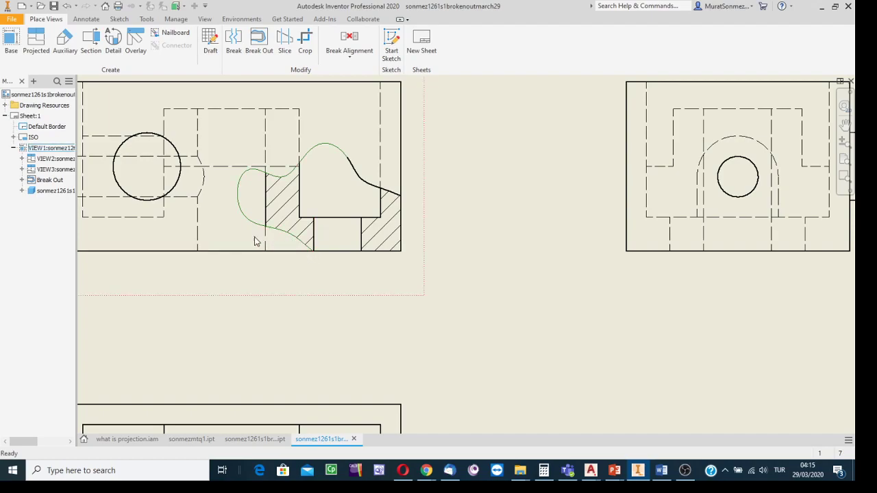
# Give the remaining boundary segment the 0.25 mm line weight and switch to Annotate.
pyautogui.rightClick(354, 176)
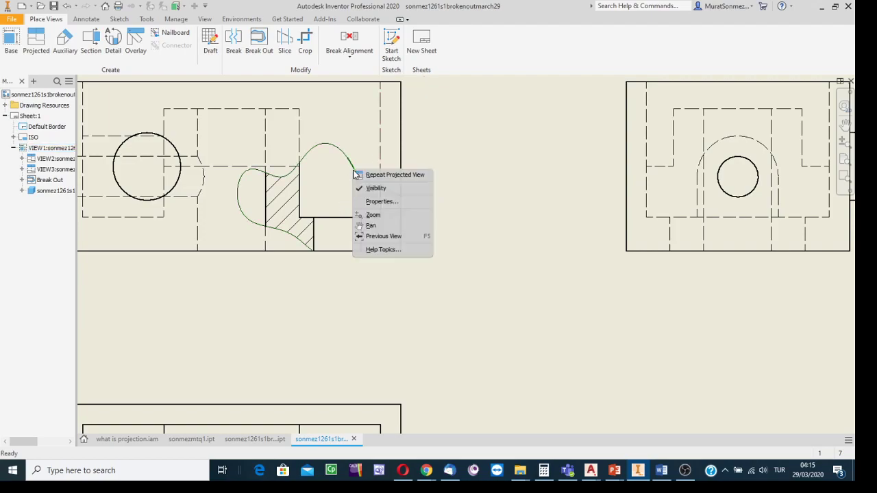
pyautogui.click(380, 202)
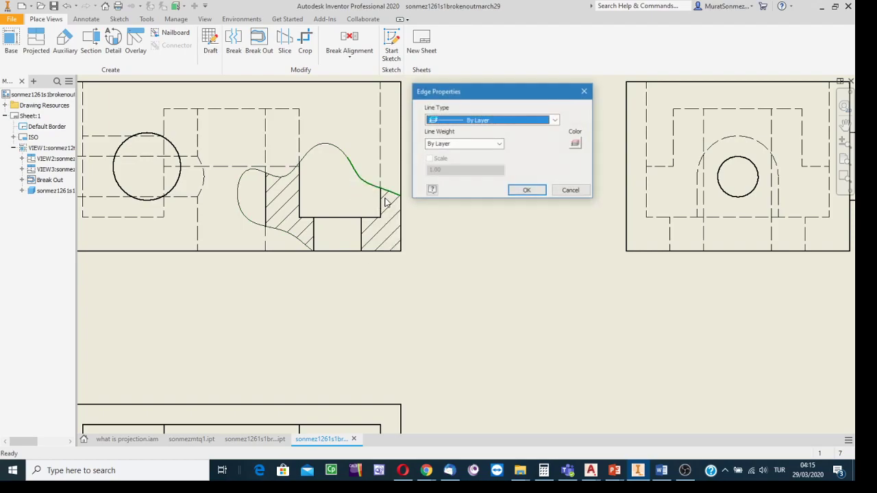
pyautogui.click(499, 148)
pyautogui.click(450, 176)
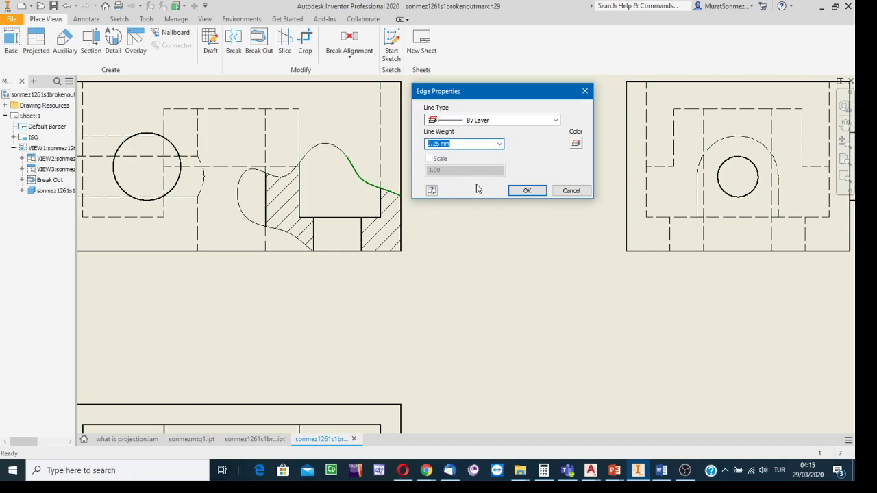
pyautogui.click(525, 191)
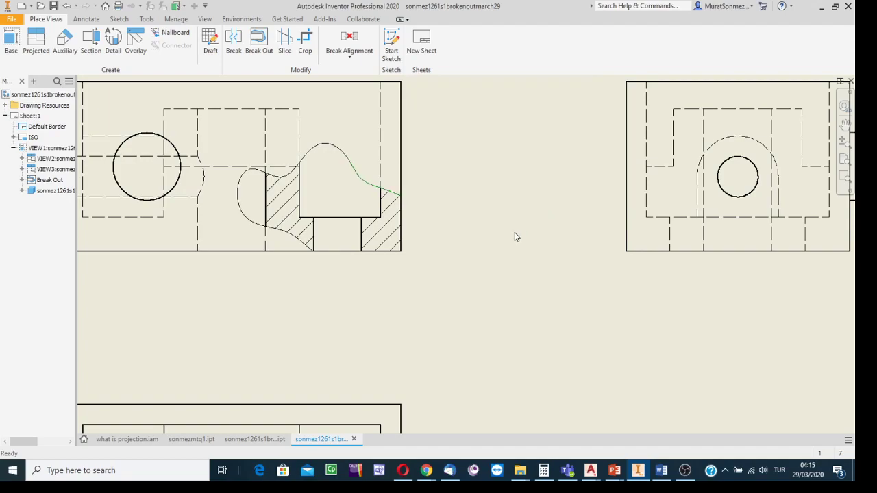
pyautogui.scroll(-3, 425, 202)
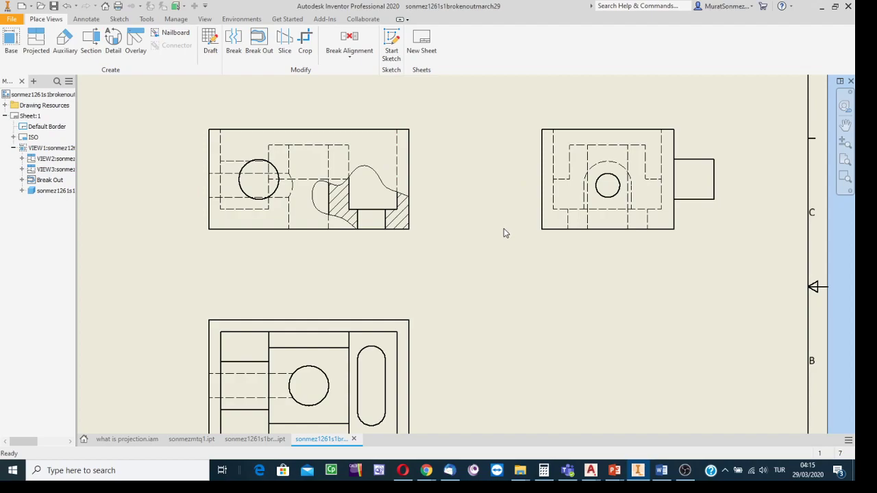
pyautogui.moveTo(504, 234); pyautogui.dragTo(500, 196, button='middle')
pyautogui.scroll(3, 465, 174)
pyautogui.scroll(-4, 464, 174)
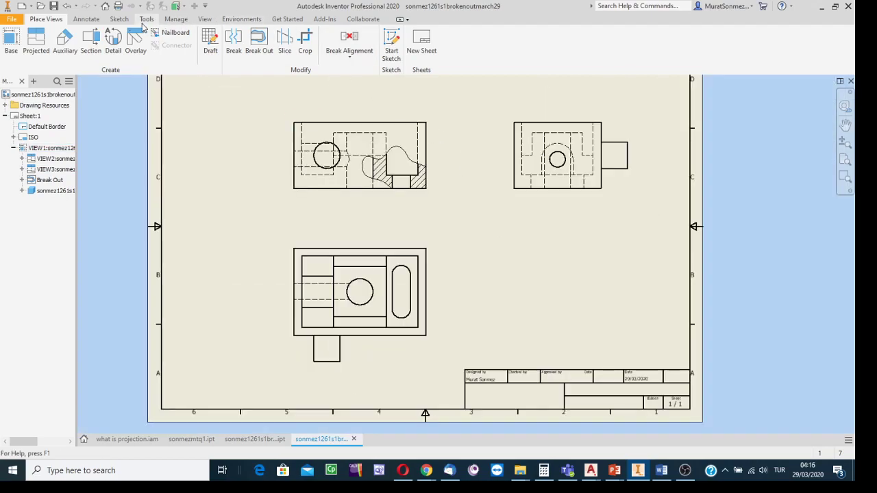
pyautogui.click(94, 22)
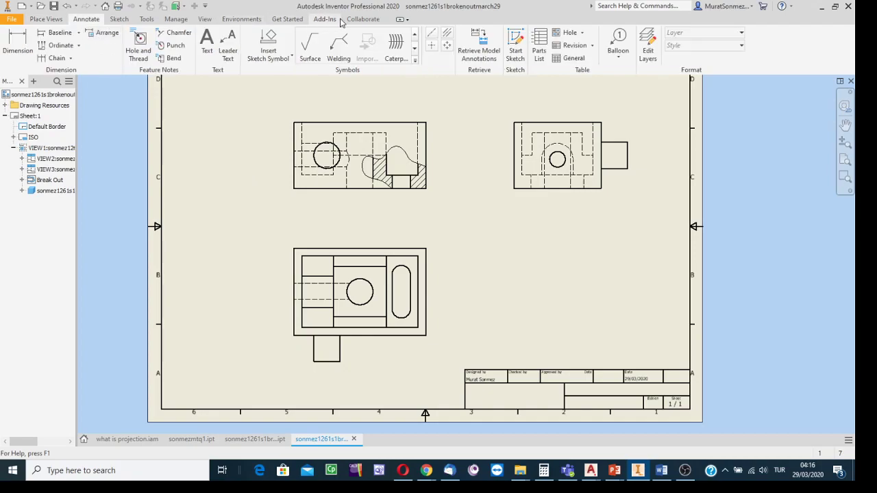
pyautogui.click(447, 33)
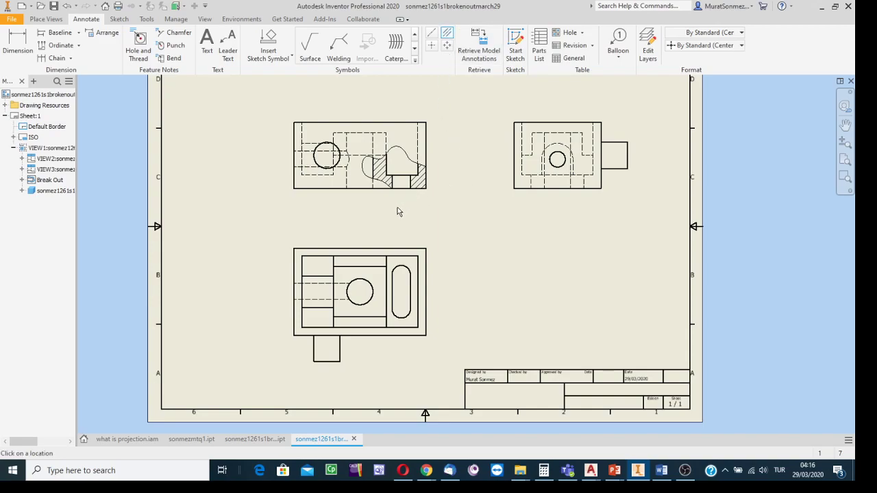
pyautogui.click(340, 346)
pyautogui.click(312, 345)
pyautogui.scroll(-3, 335, 367)
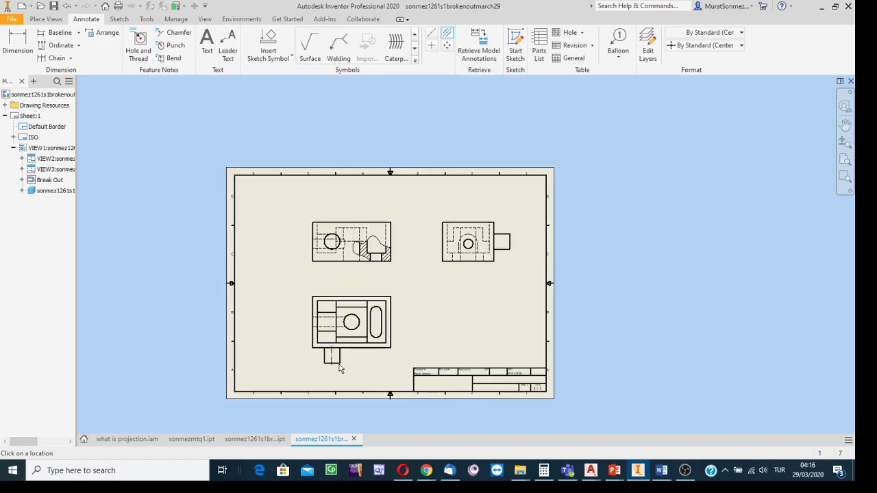
pyautogui.scroll(4, 334, 359)
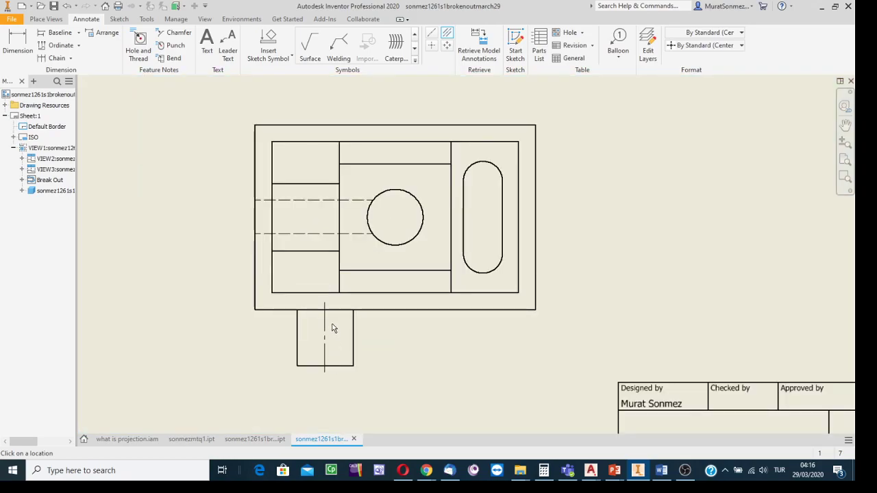
pyautogui.scroll(2, 332, 329)
pyautogui.scroll(-2, 331, 326)
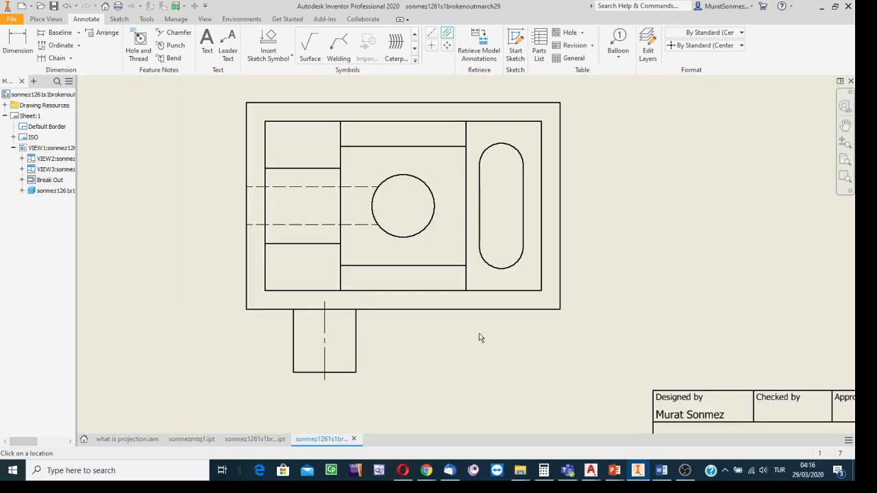
pyautogui.scroll(-2, 481, 339)
pyautogui.moveTo(483, 346)
pyautogui.mouseDown(button='middle')
pyautogui.moveTo(358, 405)
pyautogui.moveTo(437, 375)
pyautogui.mouseUp(button='middle')
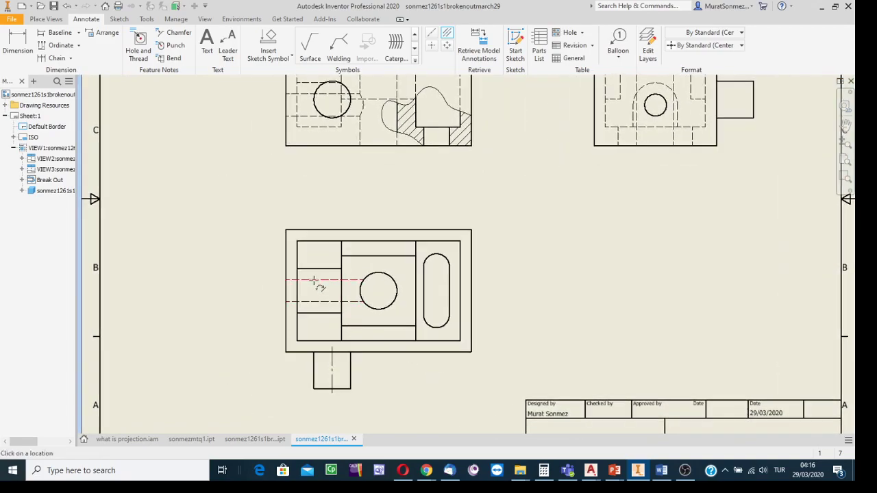
pyautogui.click(253, 440)
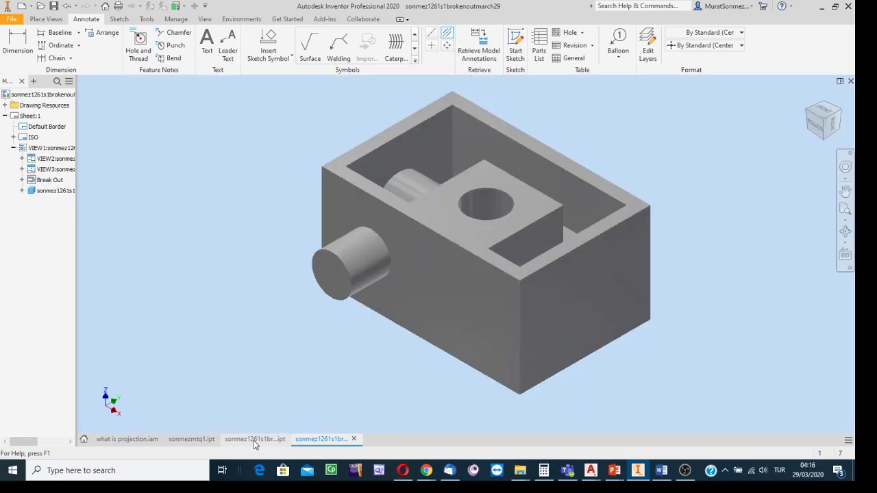
pyautogui.click(846, 234)
pyautogui.moveTo(480, 280); pyautogui.dragTo(640, 278)
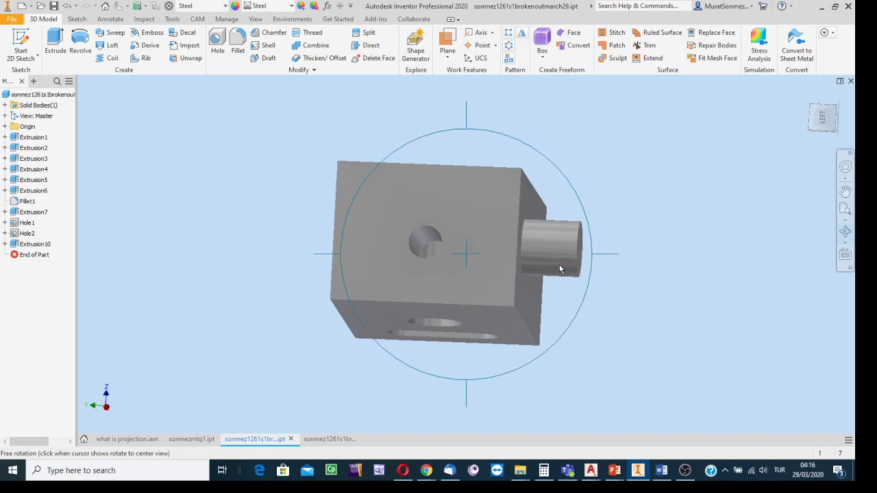
pyautogui.press('Escape')
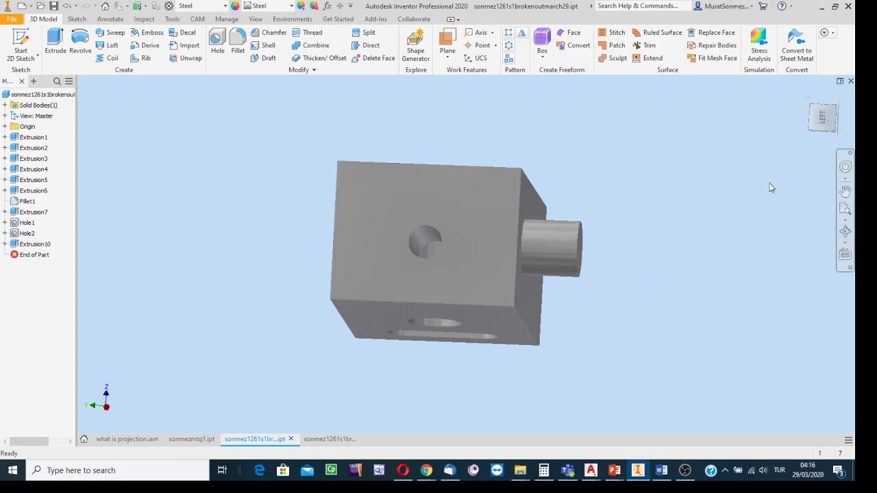
pyautogui.click(330, 439)
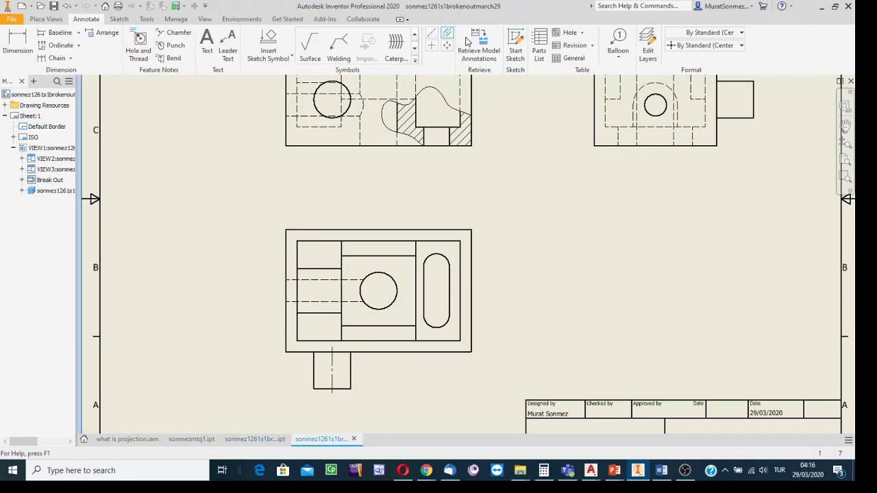
# Add a Centerline Bisector between the top view's two hidden lines.
pyautogui.click(447, 32)
pyautogui.click(313, 280)
pyautogui.click(319, 302)
# Add a vertical centerline in the front view and stretch its top end upward.
pyautogui.moveTo(478, 327); pyautogui.dragTo(421, 421, button='middle')
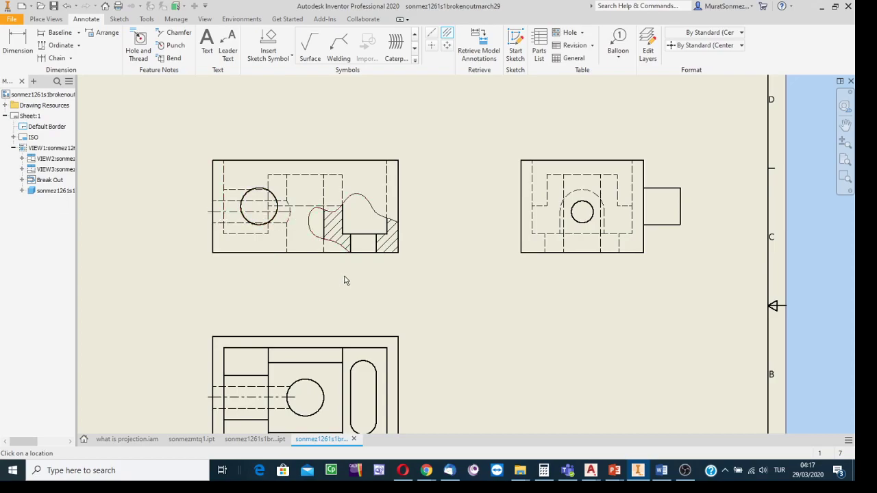
pyautogui.click(286, 239)
pyautogui.press('Escape')
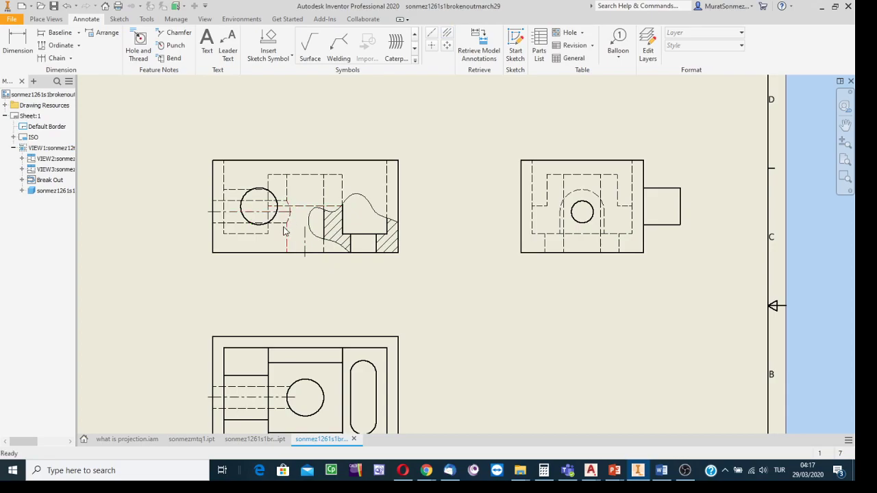
pyautogui.click(254, 211)
pyautogui.click(212, 205)
pyautogui.scroll(-3, 316, 235)
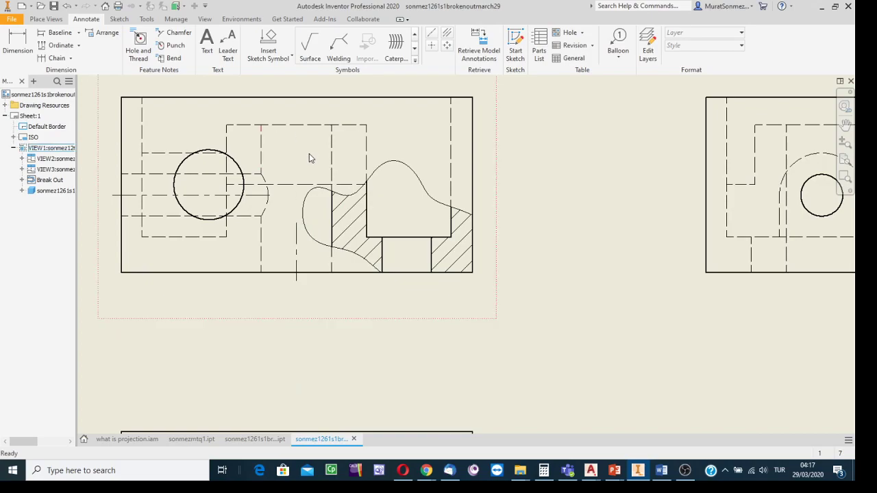
pyautogui.click(297, 224)
pyautogui.click(297, 222)
pyautogui.moveTo(299, 205); pyautogui.dragTo(306, 118)
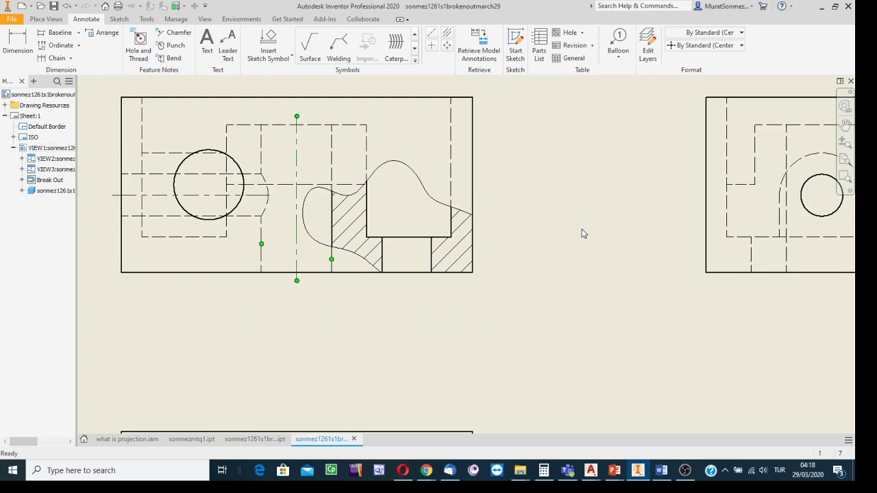
# Place a horizontal centerline midway between the side view boss's top and bottom edges.
pyautogui.click(546, 329)
pyautogui.scroll(-2, 525, 368)
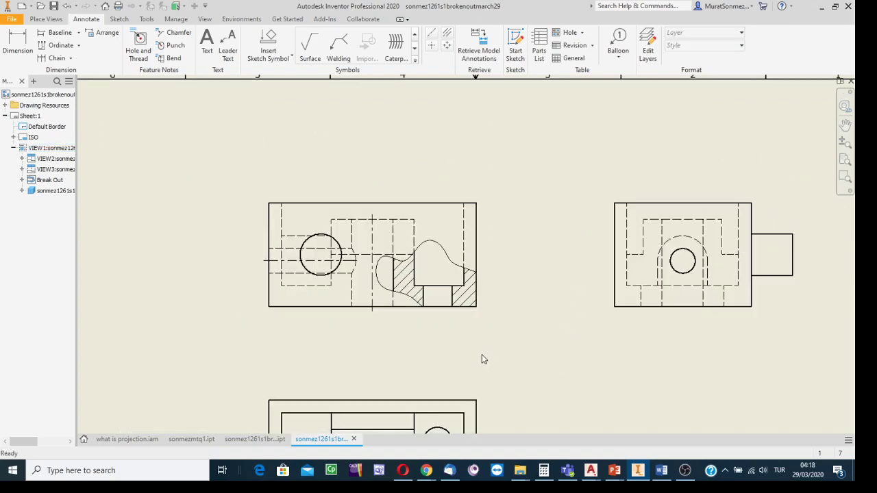
pyautogui.moveTo(487, 359)
pyautogui.mouseDown(button='middle')
pyautogui.moveTo(333, 279)
pyautogui.moveTo(313, 294)
pyautogui.mouseUp(button='middle')
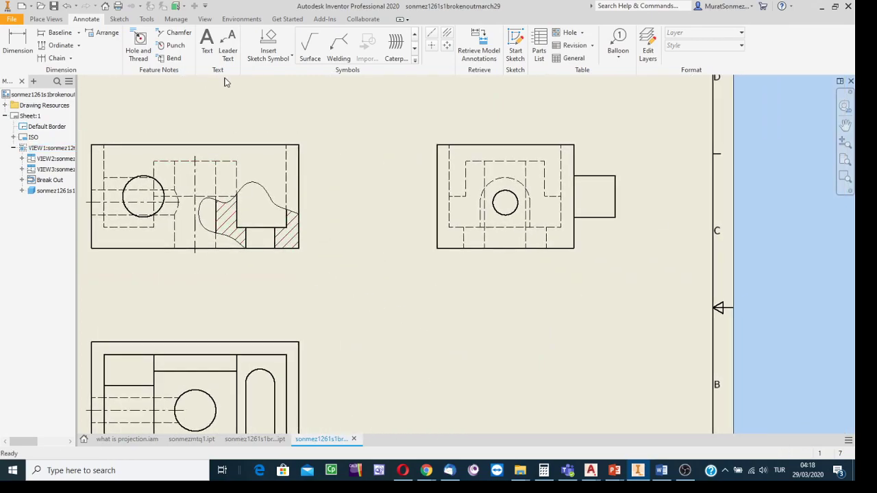
pyautogui.click(447, 34)
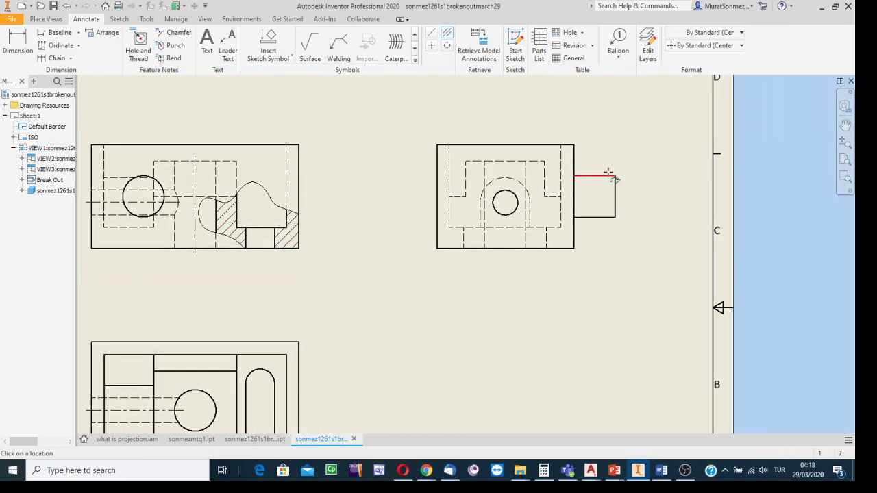
pyautogui.click(606, 177)
pyautogui.click(588, 218)
# Add a vertical centerline between the two dashed lines around the side view's hole.
pyautogui.click(525, 171)
pyautogui.click(484, 172)
pyautogui.moveTo(479, 299)
pyautogui.mouseDown(button='middle')
pyautogui.moveTo(464, 262)
pyautogui.moveTo(514, 241)
pyautogui.mouseUp(button='middle')
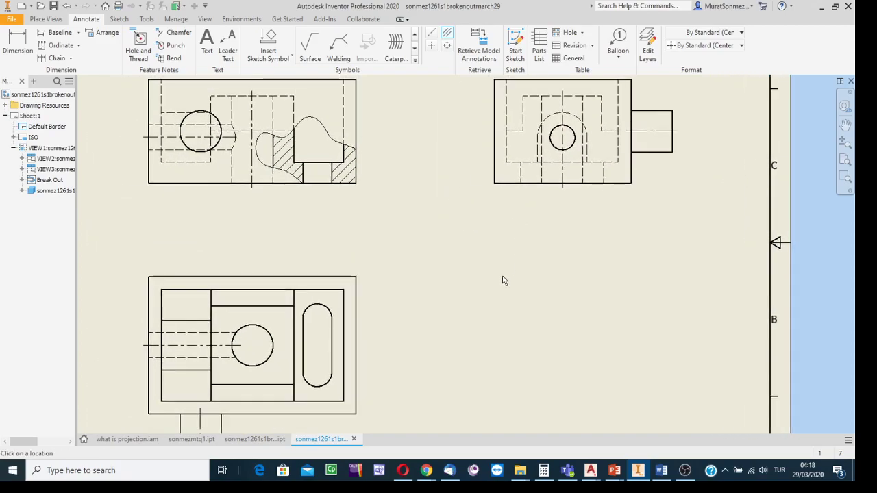
pyautogui.moveTo(494, 296); pyautogui.dragTo(472, 331, button='middle')
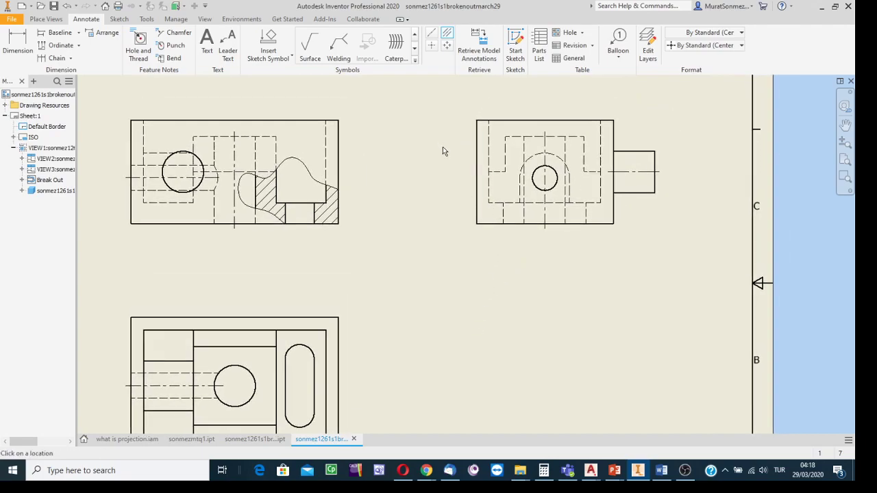
# Add center marks to the front and top view circles and both slot arcs.
pyautogui.click(431, 47)
pyautogui.scroll(3, 200, 162)
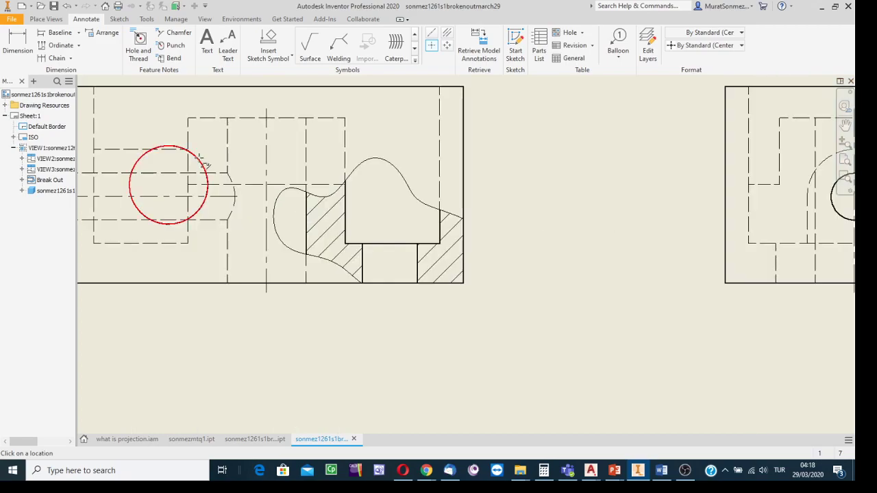
pyautogui.click(199, 162)
pyautogui.scroll(-2, 326, 333)
pyautogui.moveTo(327, 333); pyautogui.dragTo(382, 160, button='middle')
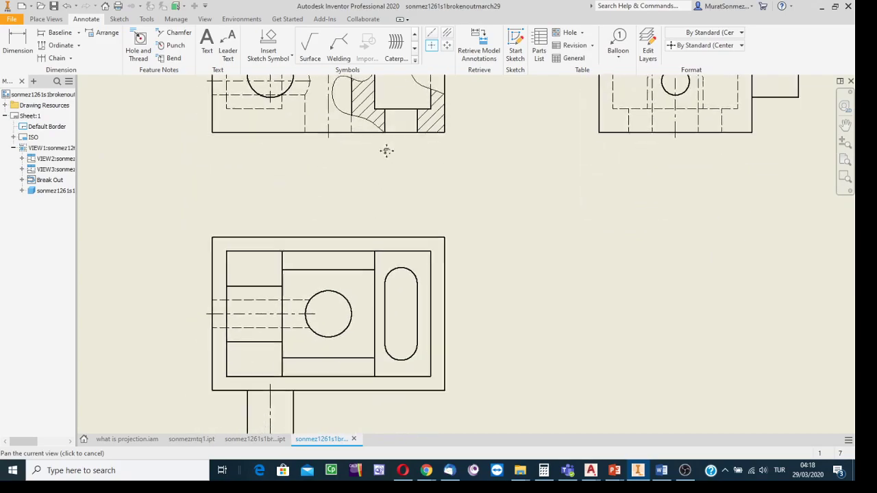
pyautogui.scroll(-1, 395, 153)
pyautogui.click(370, 261)
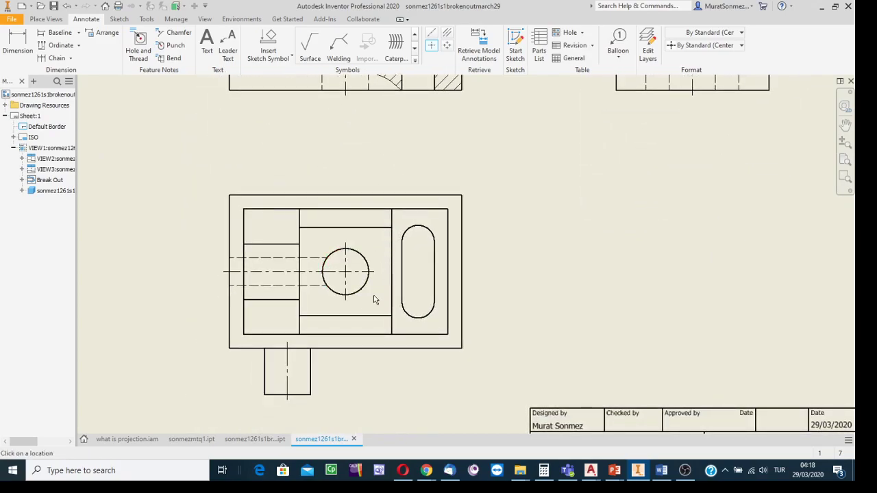
pyautogui.click(432, 233)
pyautogui.click(425, 318)
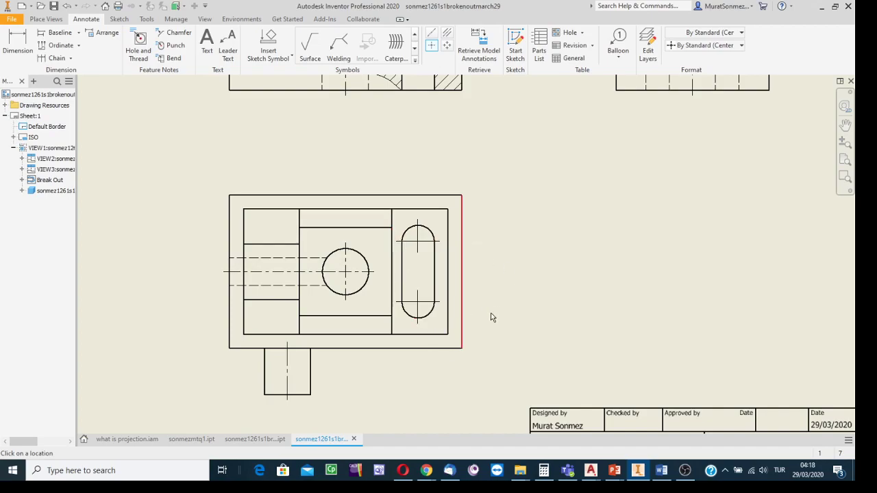
# Center-mark the side view's circle, then fit the whole sheet in the window.
pyautogui.scroll(-3, 617, 252)
pyautogui.scroll(5, 611, 256)
pyautogui.moveTo(610, 256); pyautogui.dragTo(409, 353, button='middle')
pyautogui.scroll(-3, 451, 286)
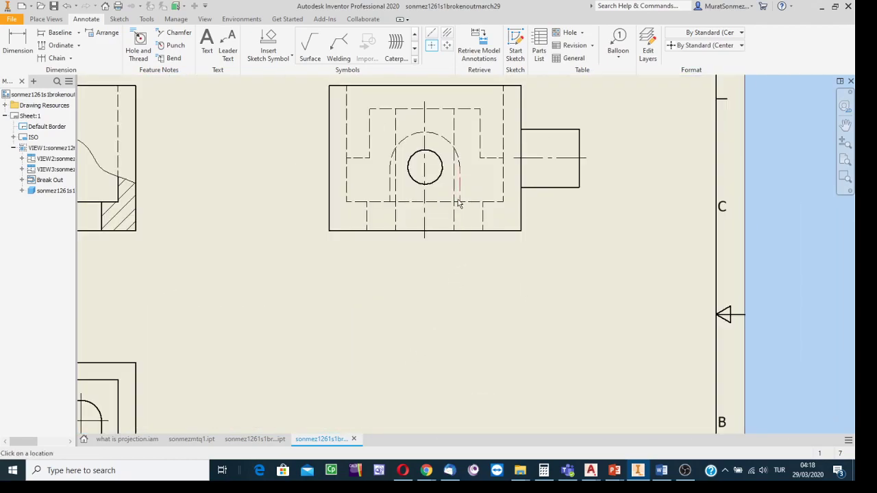
pyautogui.click(441, 184)
pyautogui.scroll(5, 473, 336)
pyautogui.moveTo(474, 335)
pyautogui.mouseDown(button='middle')
pyautogui.moveTo(472, 268)
pyautogui.moveTo(487, 267)
pyautogui.mouseUp(button='middle')
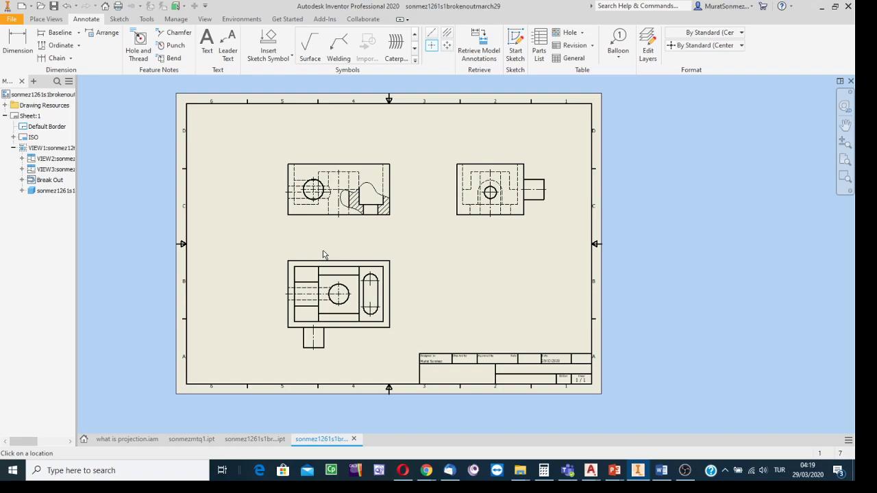
pyautogui.moveTo(440, 255); pyautogui.dragTo(445, 269, button='middle')
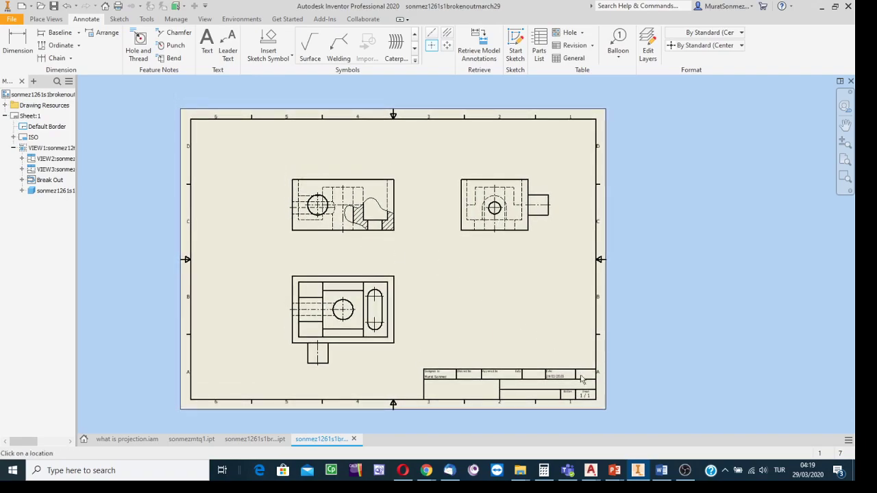
pyautogui.click(687, 472)
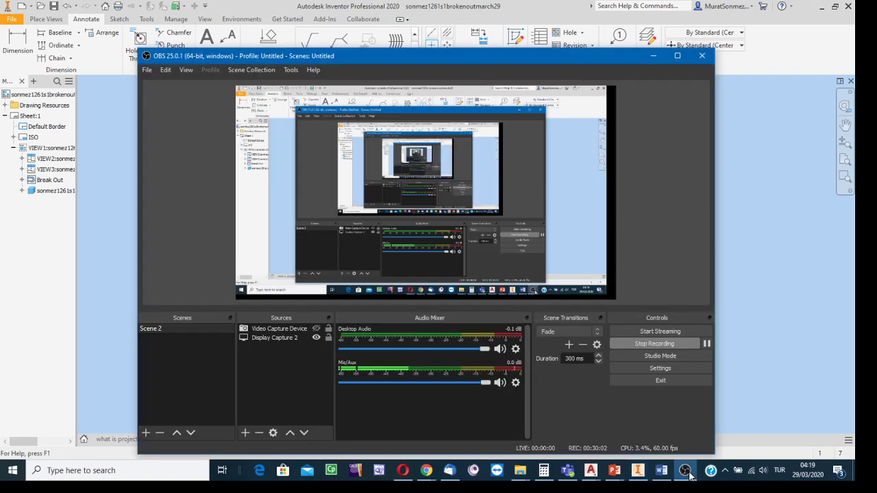
pyautogui.click(317, 328)
pyautogui.click(316, 338)
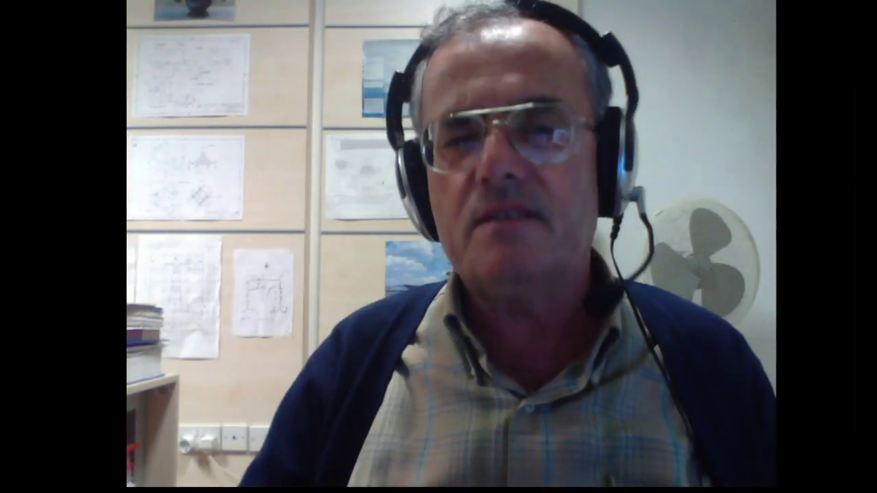